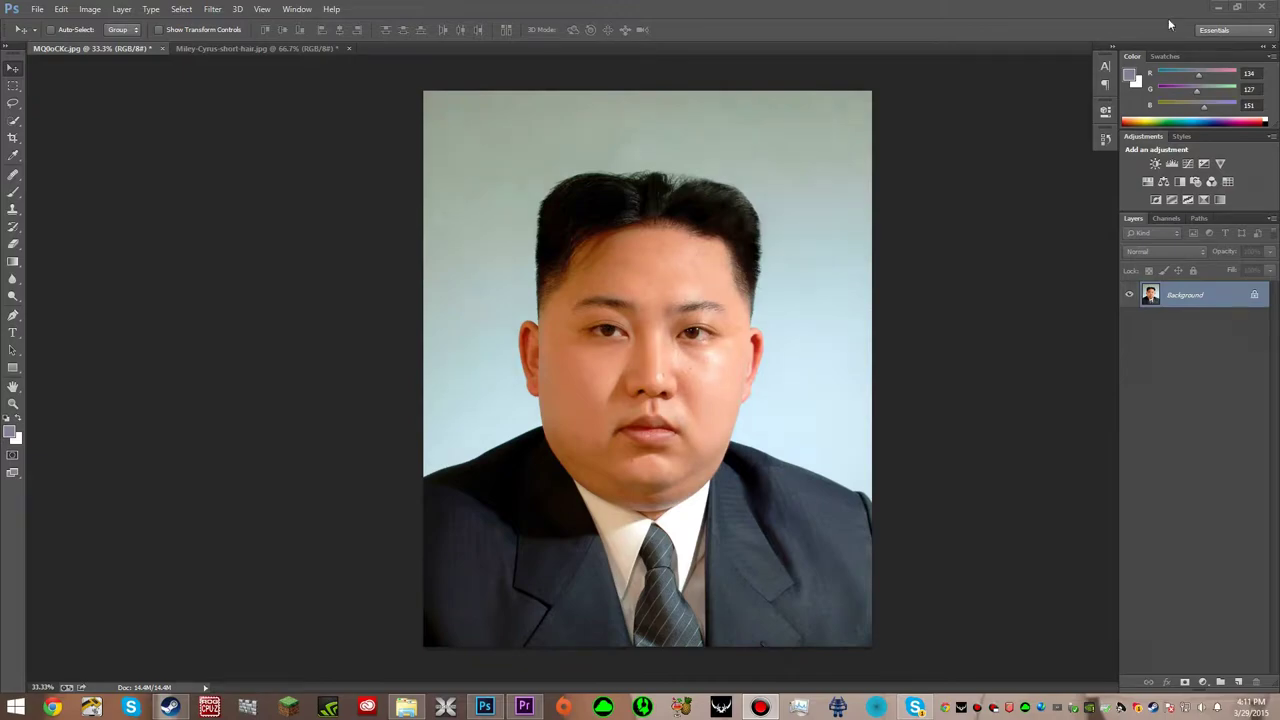
# Duplicate the man's portrait Background layer with Ctrl+J.
pyautogui.click(294, 50)
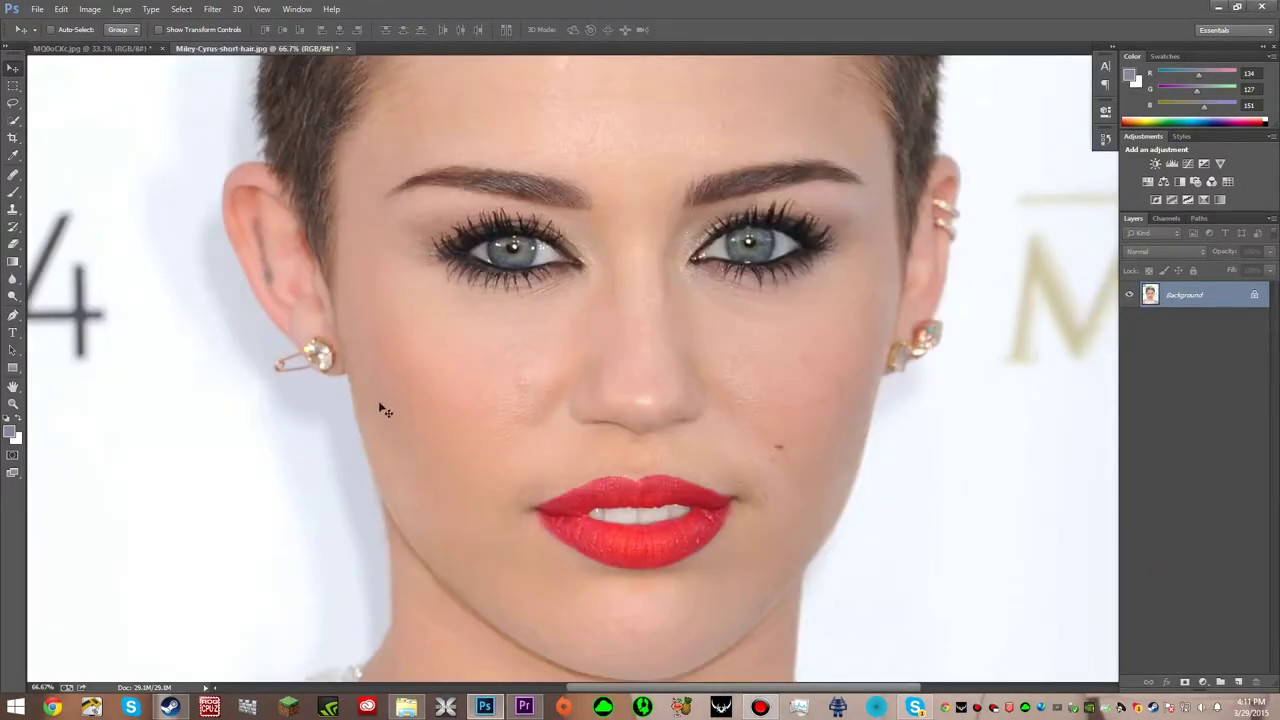
pyautogui.click(109, 49)
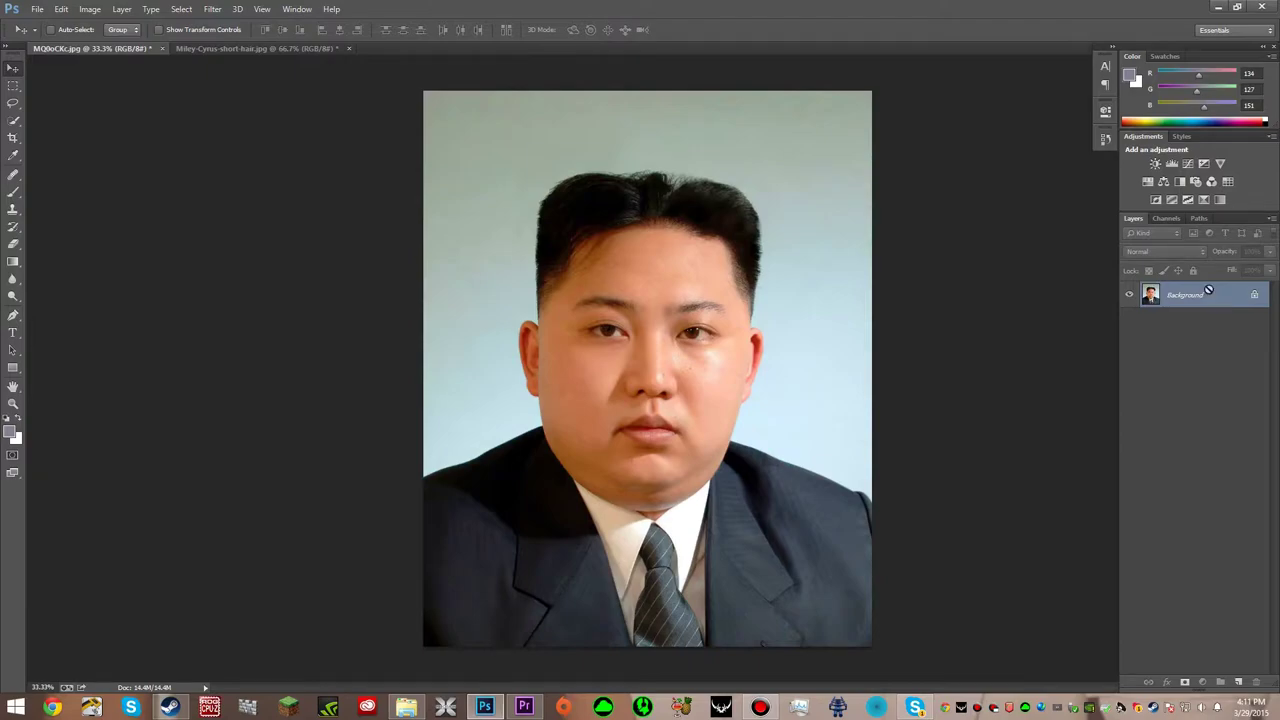
pyautogui.hotkey('ctrl', 'j')
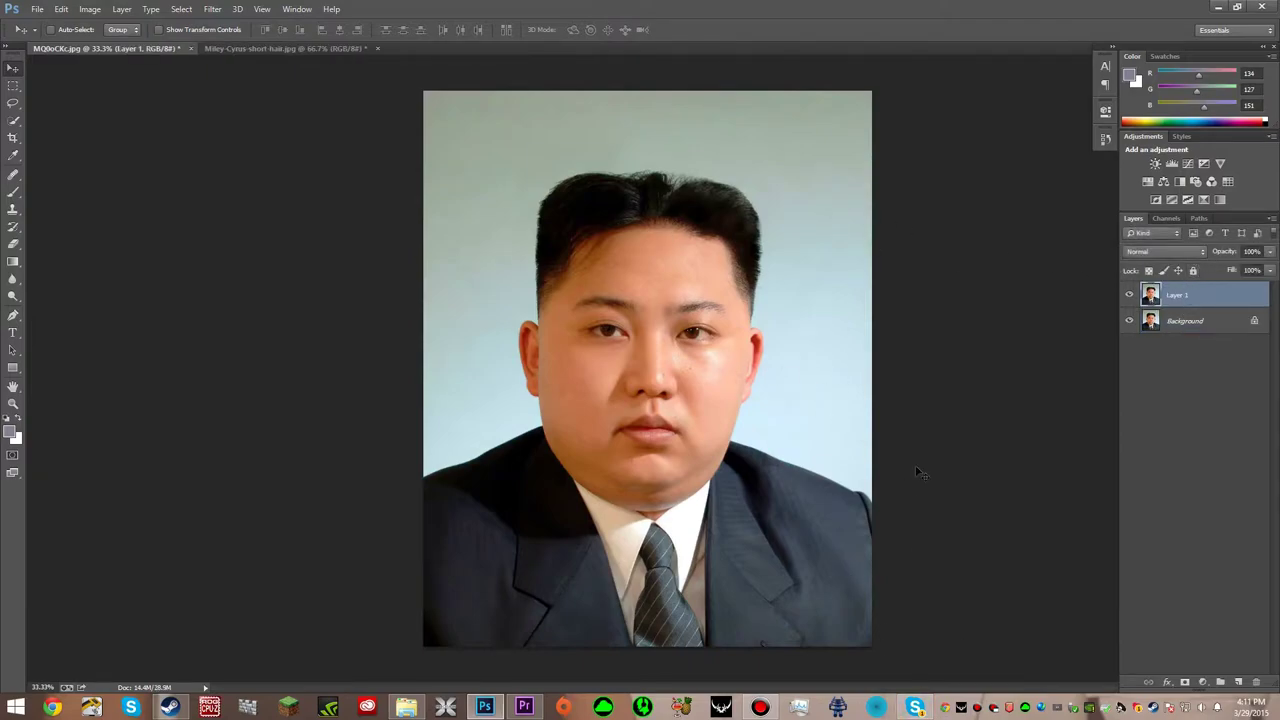
# Lasso the woman's face from brows to chin and drag it into the man's portrait.
pyautogui.click(265, 46)
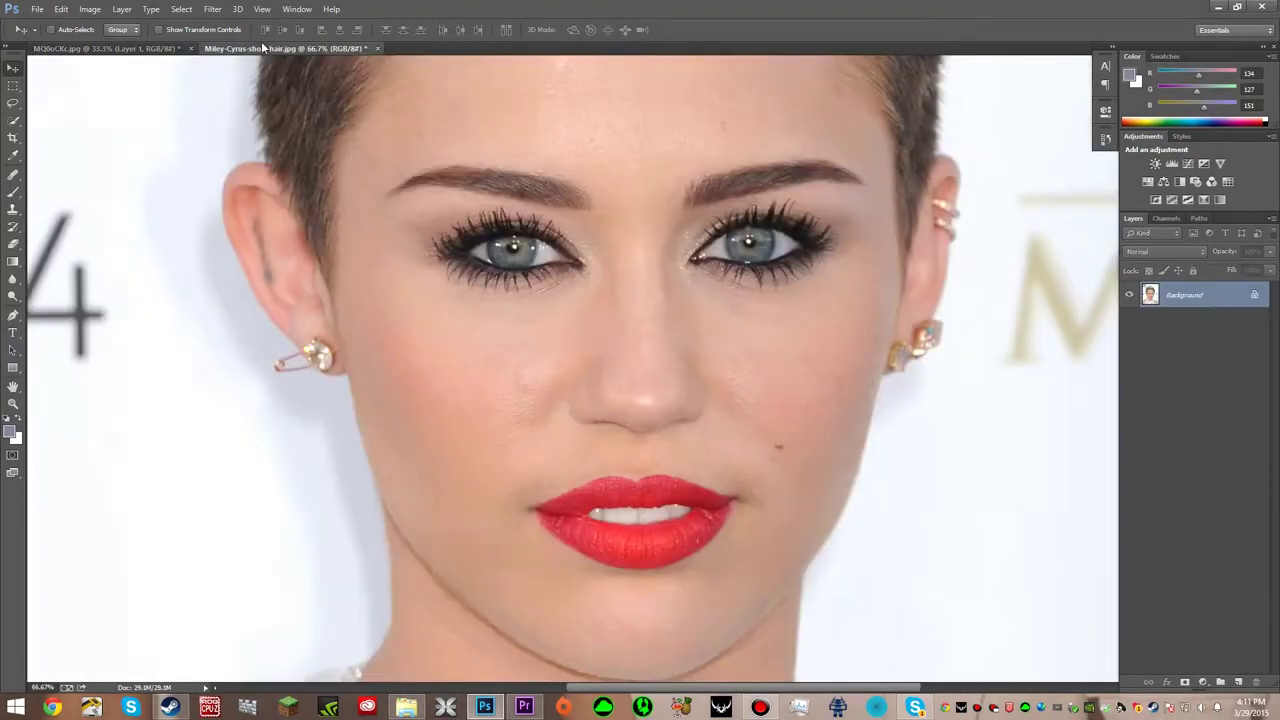
pyautogui.click(13, 103)
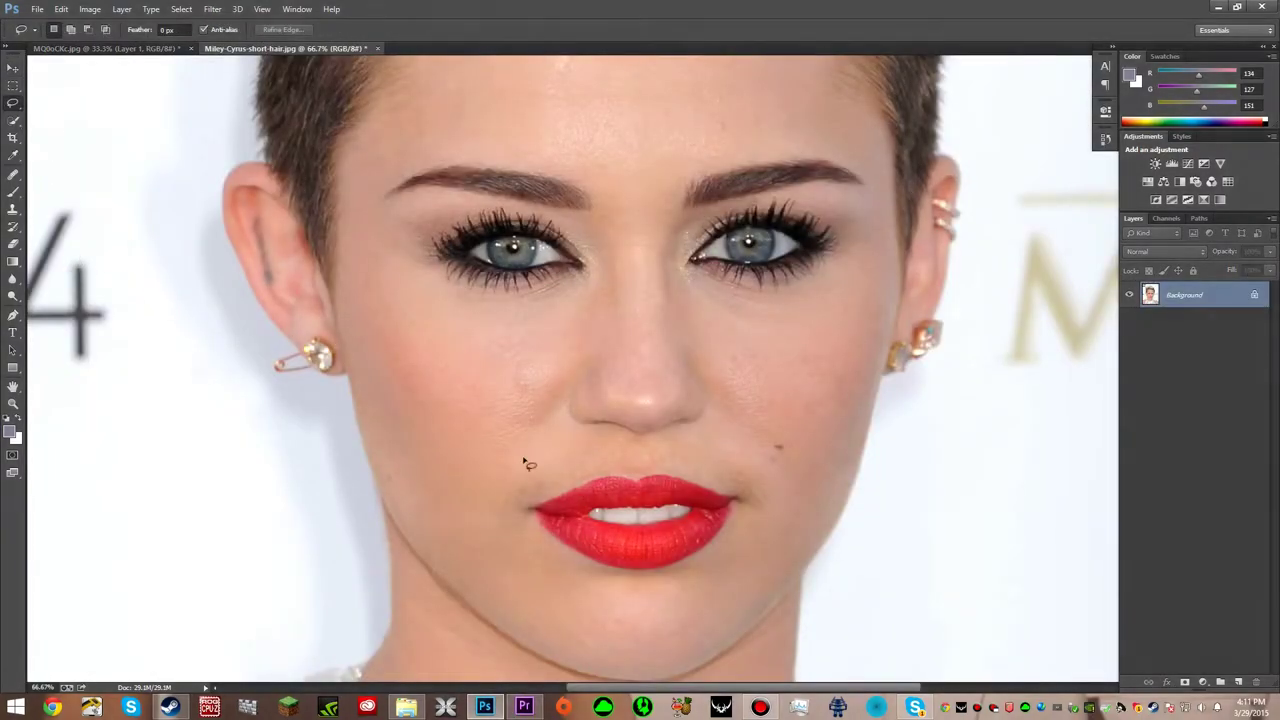
pyautogui.moveTo(589, 177)
pyautogui.mouseDown()
pyautogui.moveTo(405, 157)
pyautogui.moveTo(390, 170)
pyautogui.moveTo(376, 257)
pyautogui.moveTo(400, 322)
pyautogui.moveTo(505, 490)
pyautogui.moveTo(513, 564)
pyautogui.moveTo(575, 610)
pyautogui.moveTo(653, 624)
pyautogui.moveTo(759, 541)
pyautogui.moveTo(797, 488)
pyautogui.moveTo(874, 163)
pyautogui.moveTo(821, 142)
pyautogui.moveTo(675, 144)
pyautogui.moveTo(590, 176)
pyautogui.mouseUp()
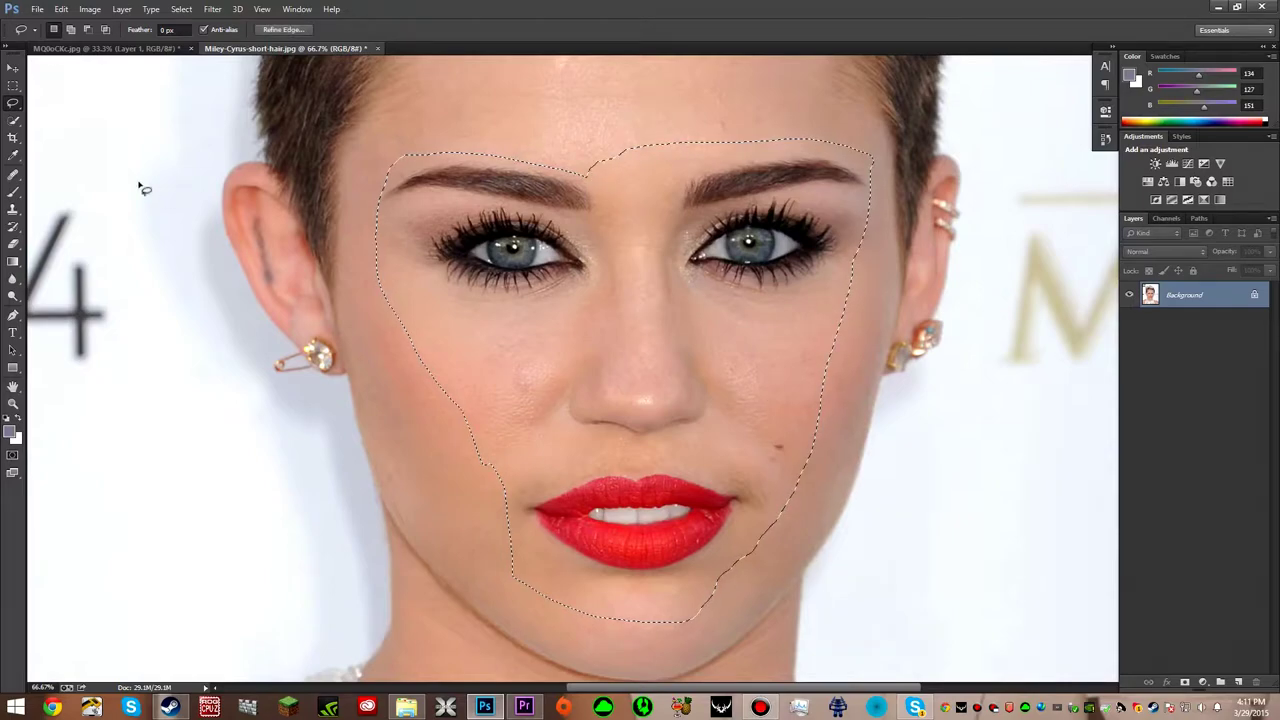
pyautogui.click(13, 67)
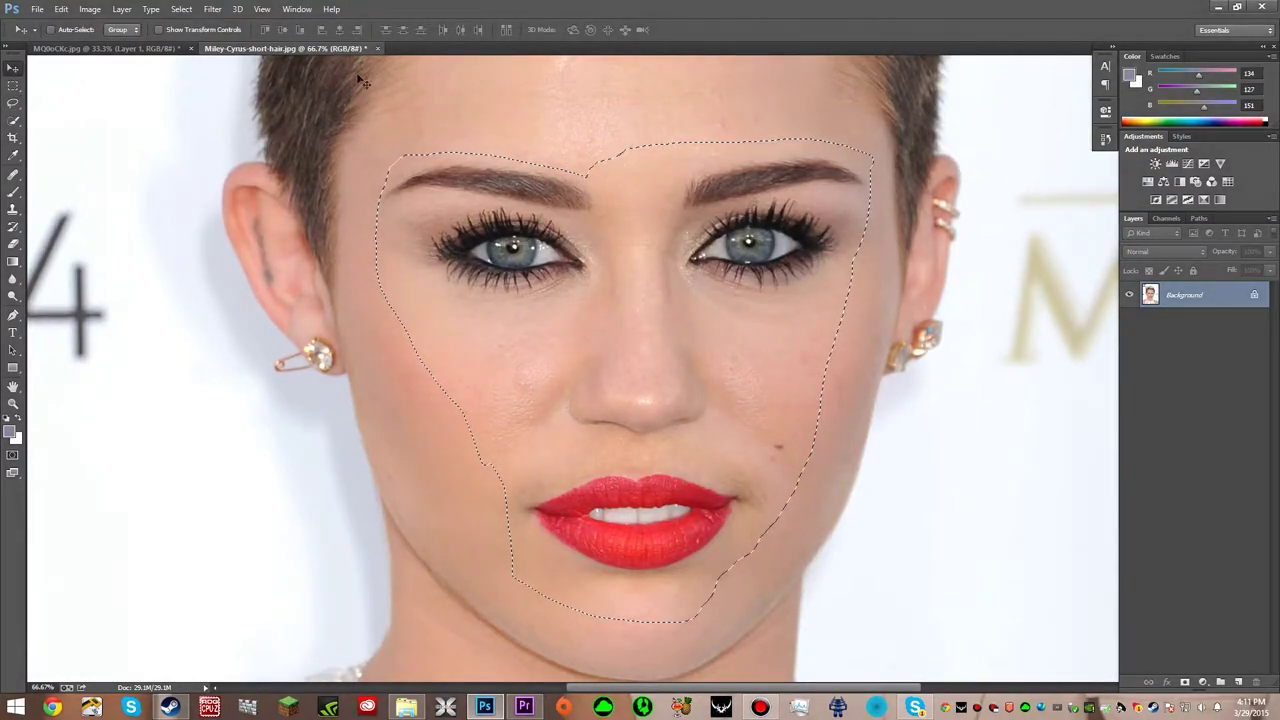
pyautogui.moveTo(197, 56); pyautogui.dragTo(670, 330)
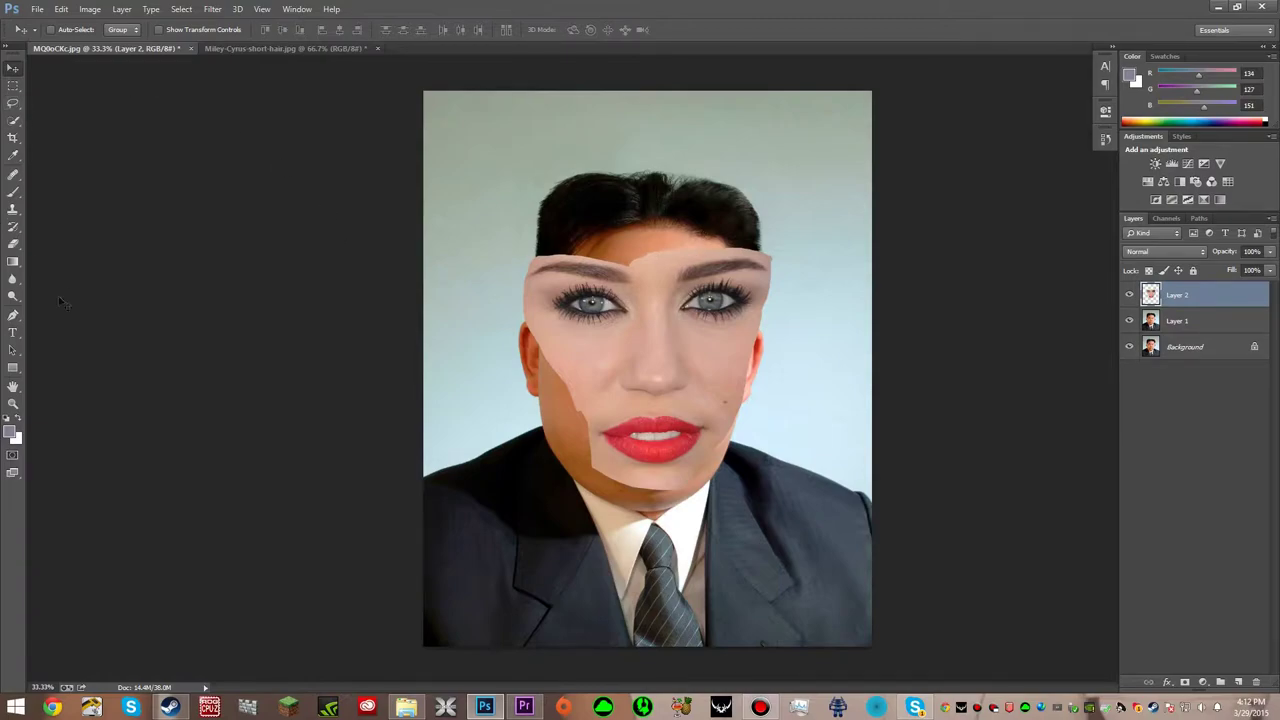
# Zoom in on the pasted face and nudge it slightly left and down.
pyautogui.click(13, 403)
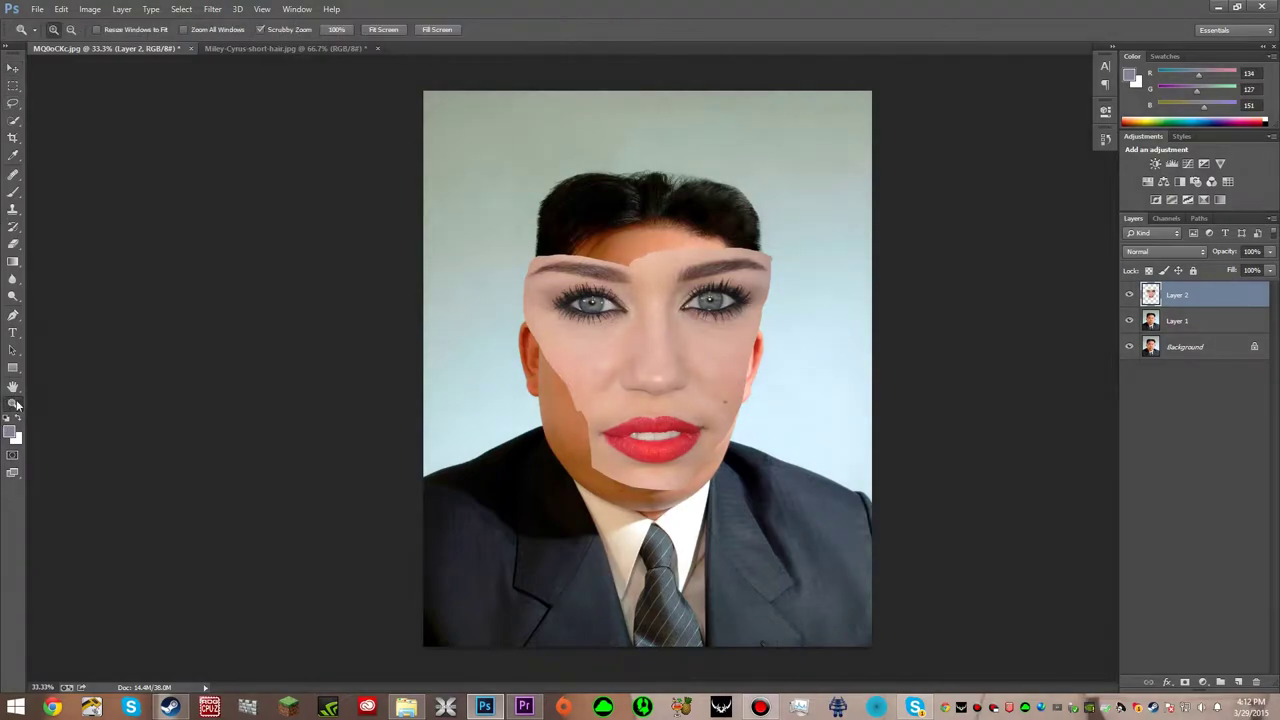
pyautogui.click(644, 390)
pyautogui.click(510, 518)
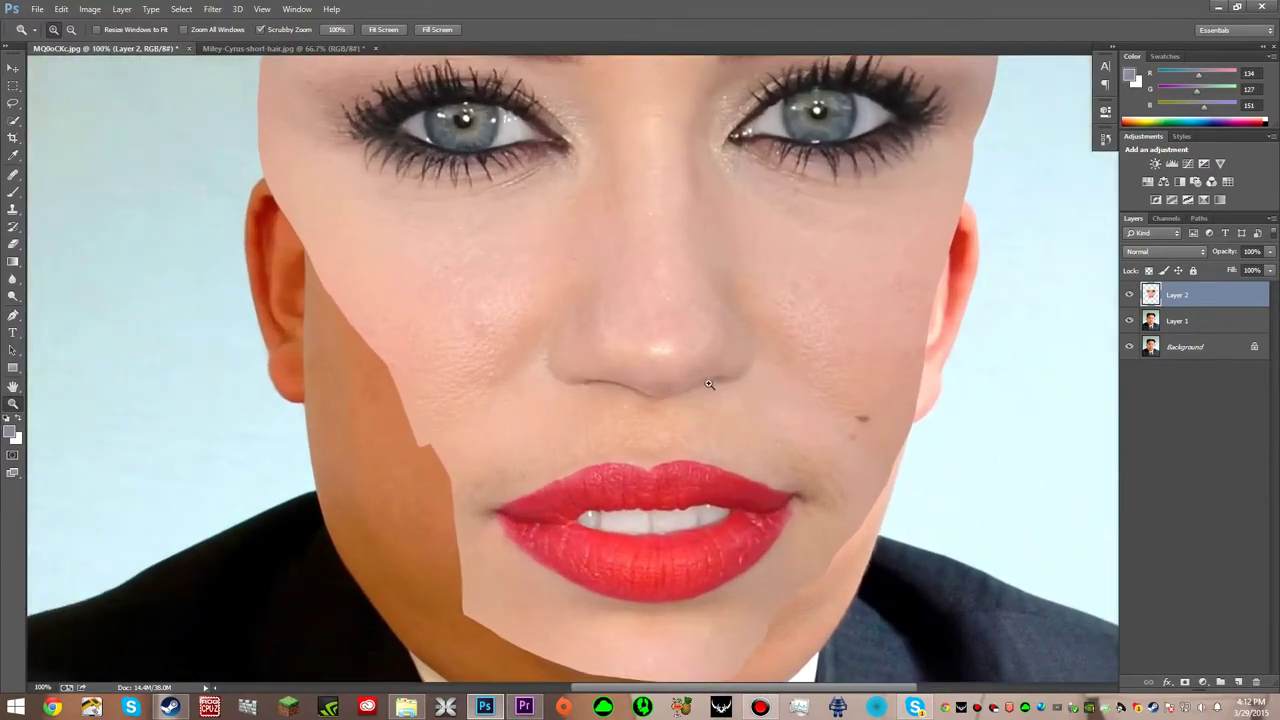
pyautogui.scroll(-3, 720, 290)
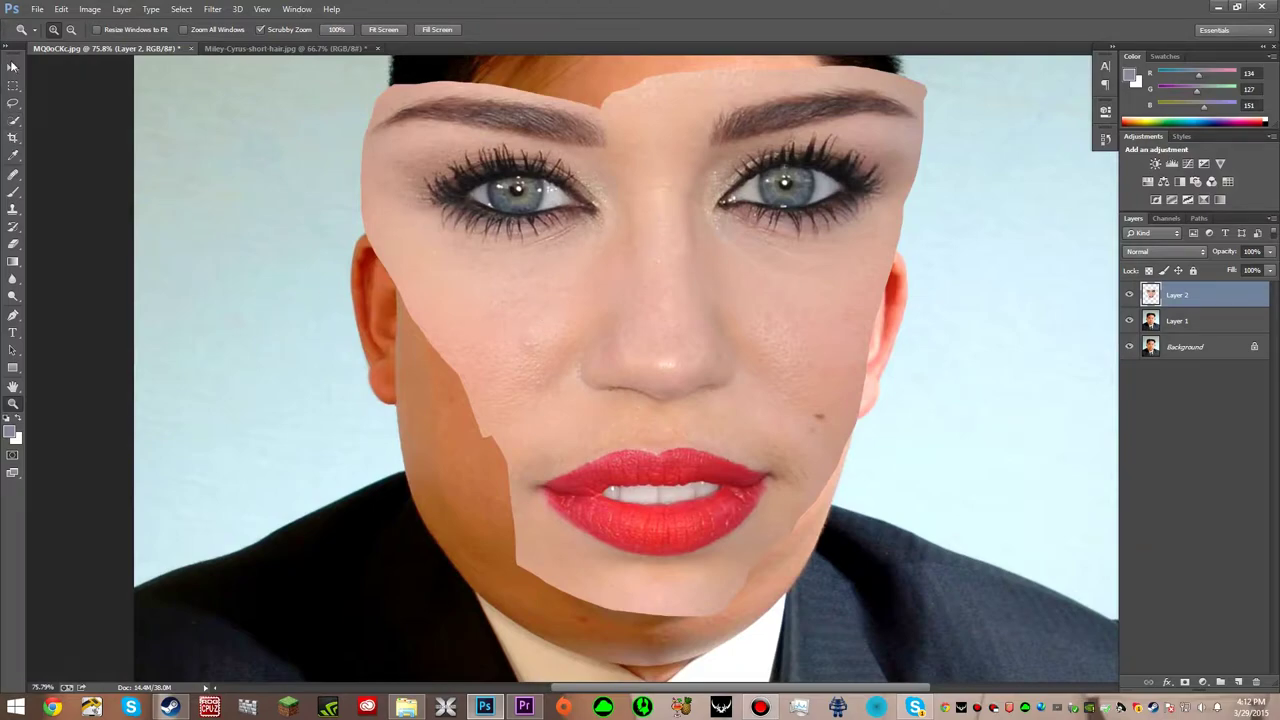
pyautogui.press('v')
pyautogui.moveTo(683, 271); pyautogui.dragTo(663, 280)
# Shrink the pasted face, move it over the man's eyes and rotate it about 7.5° at 82% opacity.
pyautogui.hotkey('ctrl', 't')
pyautogui.moveTo(911, 76); pyautogui.dragTo(657, 292)
pyautogui.moveTo(558, 406); pyautogui.dragTo(680, 320)
pyautogui.click(1270, 251)
pyautogui.moveTo(1269, 272)
pyautogui.mouseDown()
pyautogui.moveTo(1241, 277)
pyautogui.moveTo(1257, 277)
pyautogui.mouseUp()
pyautogui.moveTo(640, 400); pyautogui.dragTo(678, 383)
pyautogui.moveTo(818, 194); pyautogui.dragTo(914, 180)
pyautogui.moveTo(680, 289); pyautogui.dragTo(627, 337)
pyautogui.moveTo(623, 187); pyautogui.dragTo(650, 182)
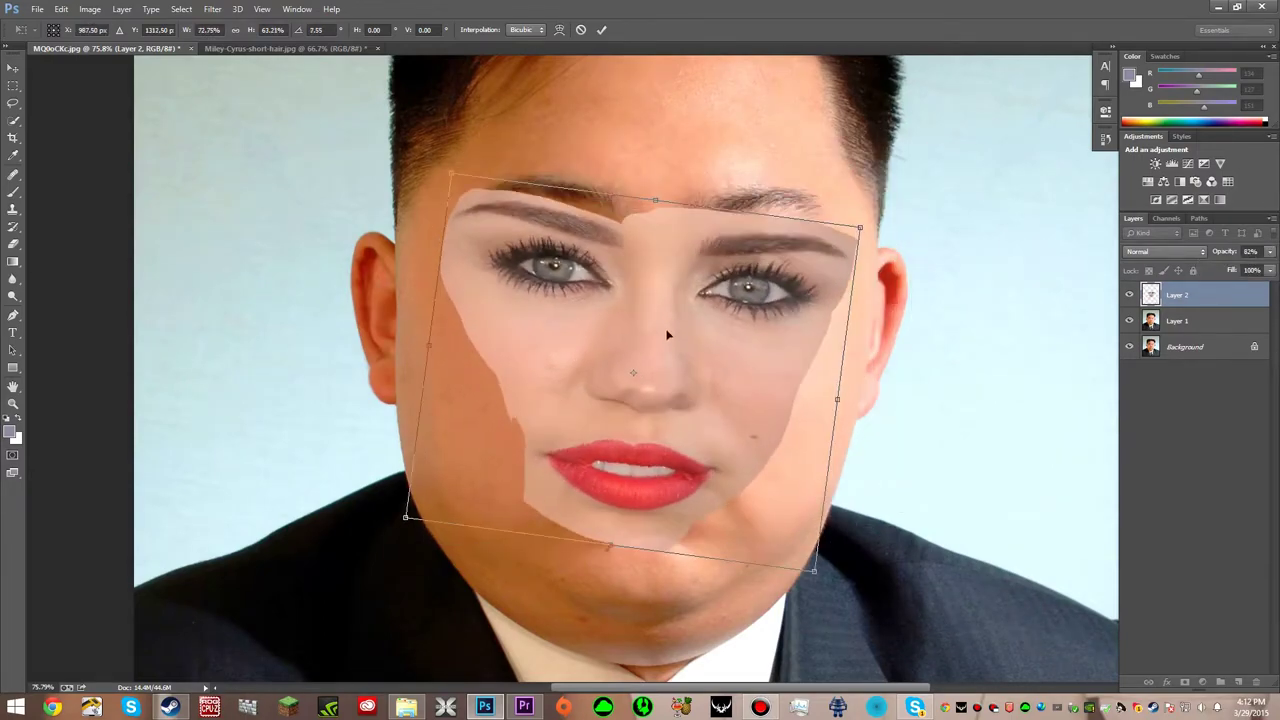
# Lower the face to 54% opacity, stretch it taller and straighten it to about 1.9°.
pyautogui.click(1270, 252)
pyautogui.moveTo(1257, 268); pyautogui.dragTo(1242, 268)
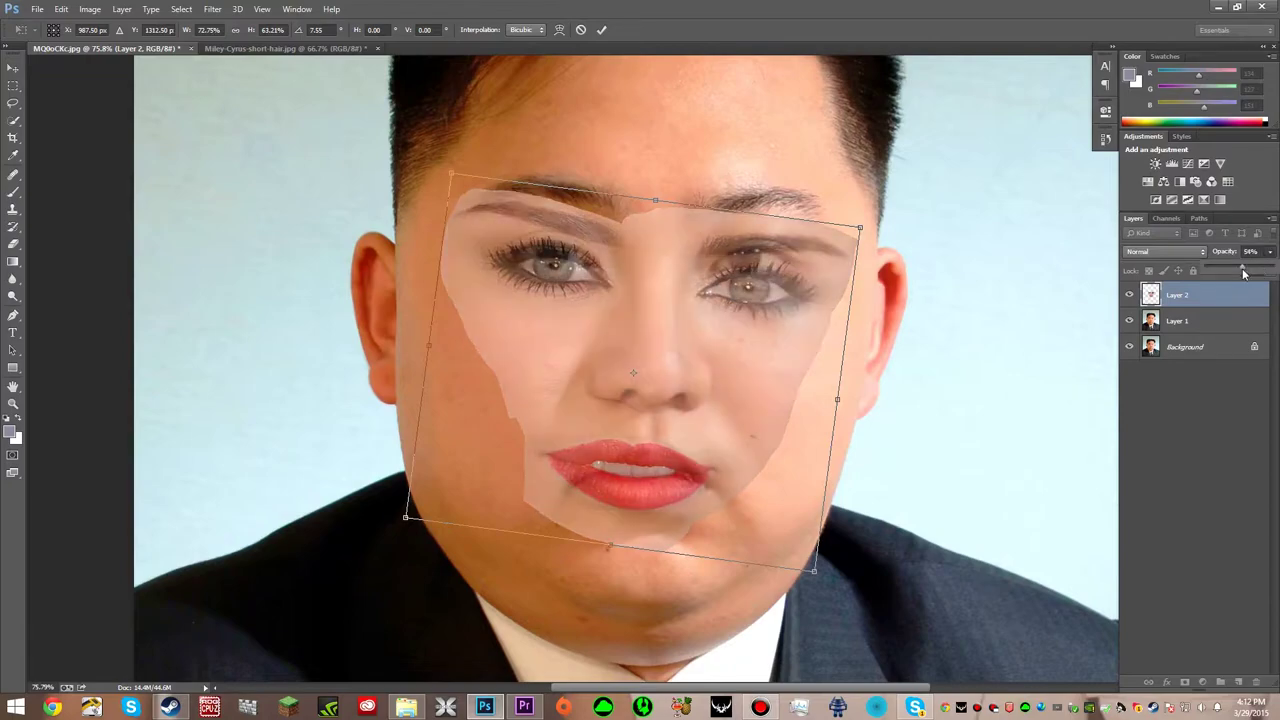
pyautogui.moveTo(650, 210); pyautogui.dragTo(668, 150)
pyautogui.moveTo(674, 331); pyautogui.dragTo(695, 284)
pyautogui.moveTo(705, 129); pyautogui.dragTo(694, 114)
pyautogui.moveTo(669, 166)
pyautogui.mouseDown()
pyautogui.moveTo(654, 150)
pyautogui.moveTo(652, 162)
pyautogui.mouseUp()
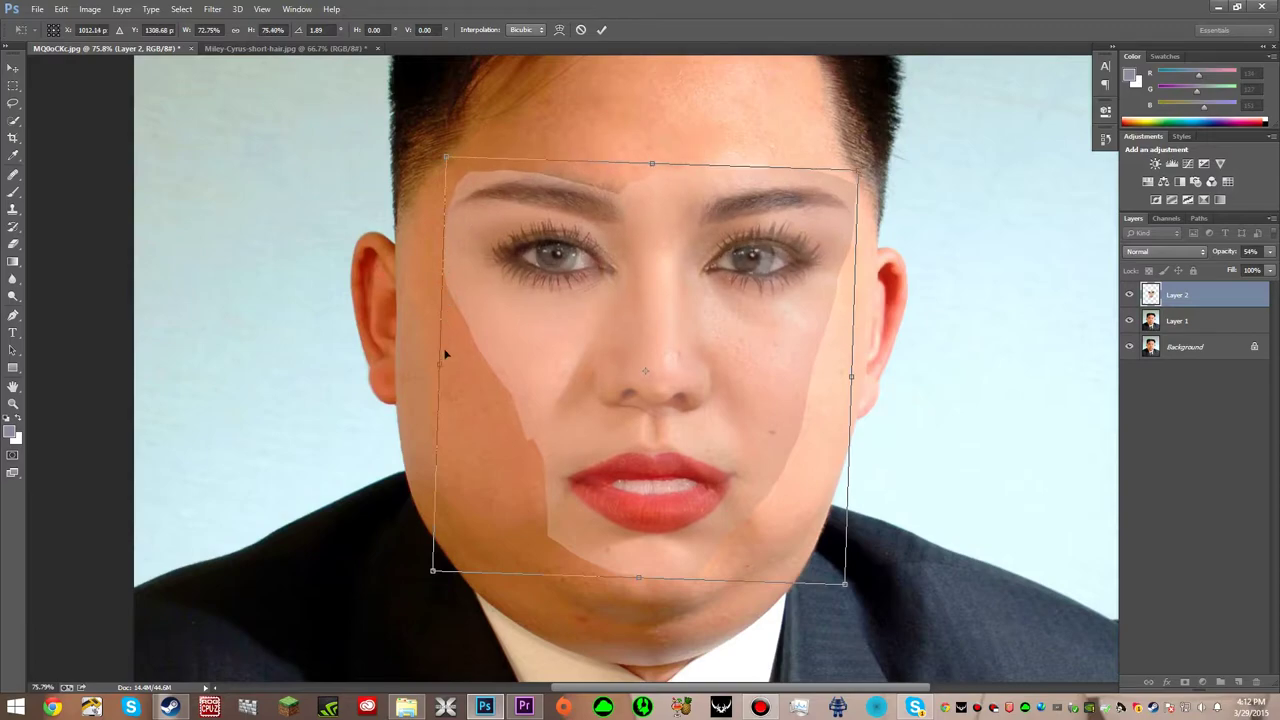
pyautogui.moveTo(438, 369); pyautogui.dragTo(430, 368)
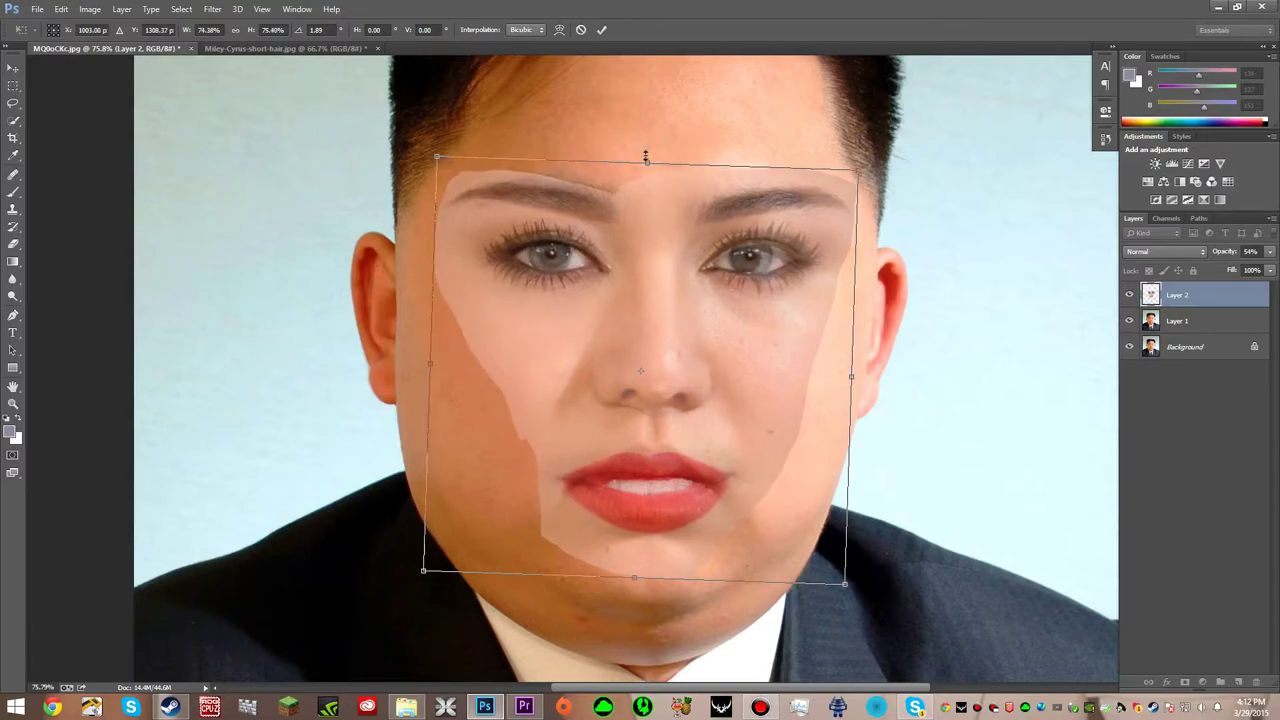
# Adjust the face's top, side and corner handles to about 4.27° tilt and 77.78% height.
pyautogui.moveTo(646, 166); pyautogui.dragTo(647, 154)
pyautogui.moveTo(428, 361); pyautogui.dragTo(444, 364)
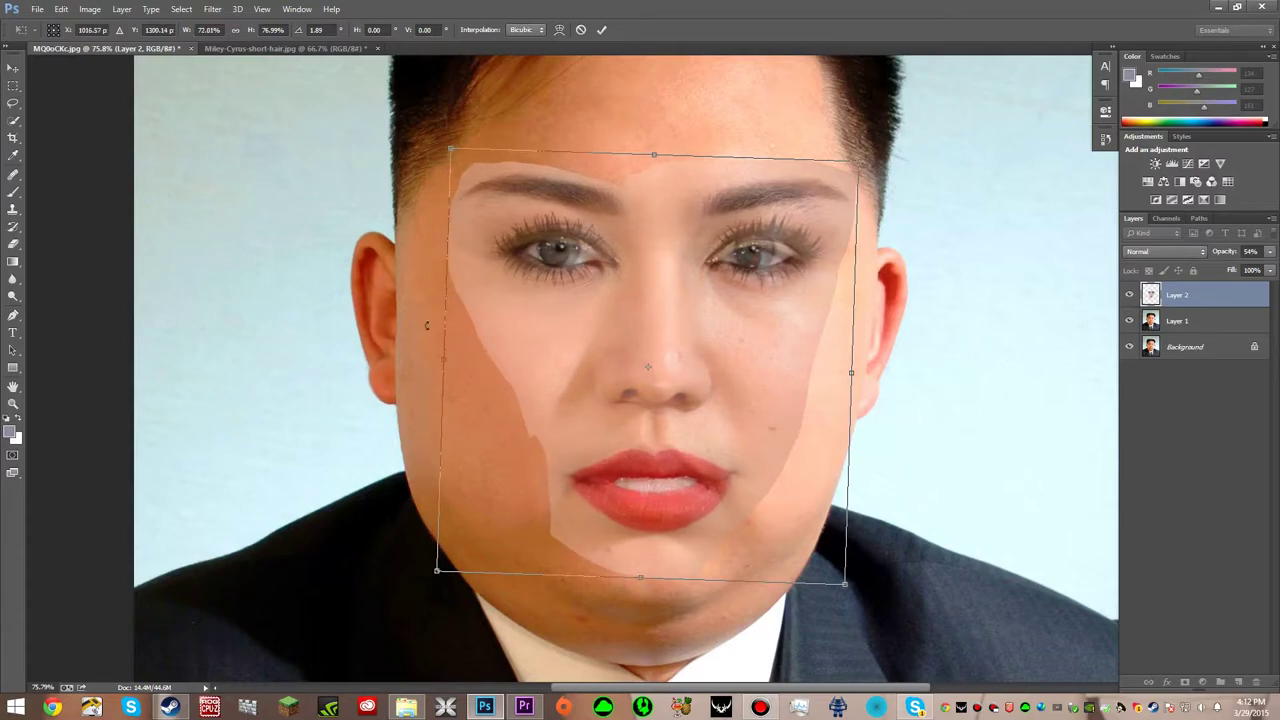
pyautogui.moveTo(652, 156)
pyautogui.mouseDown()
pyautogui.moveTo(641, 164)
pyautogui.moveTo(651, 159)
pyautogui.mouseUp()
pyautogui.moveTo(440, 363); pyautogui.dragTo(433, 362)
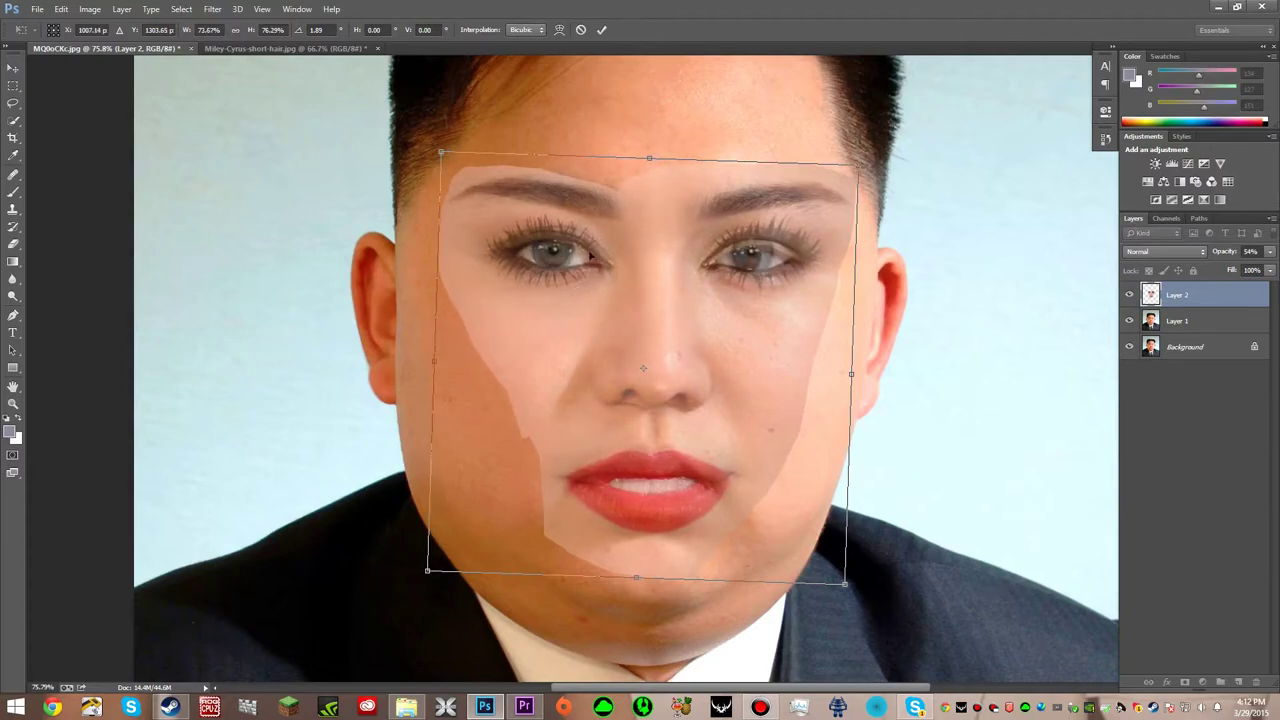
pyautogui.moveTo(650, 155); pyautogui.dragTo(649, 159)
pyautogui.moveTo(859, 163); pyautogui.dragTo(852, 173)
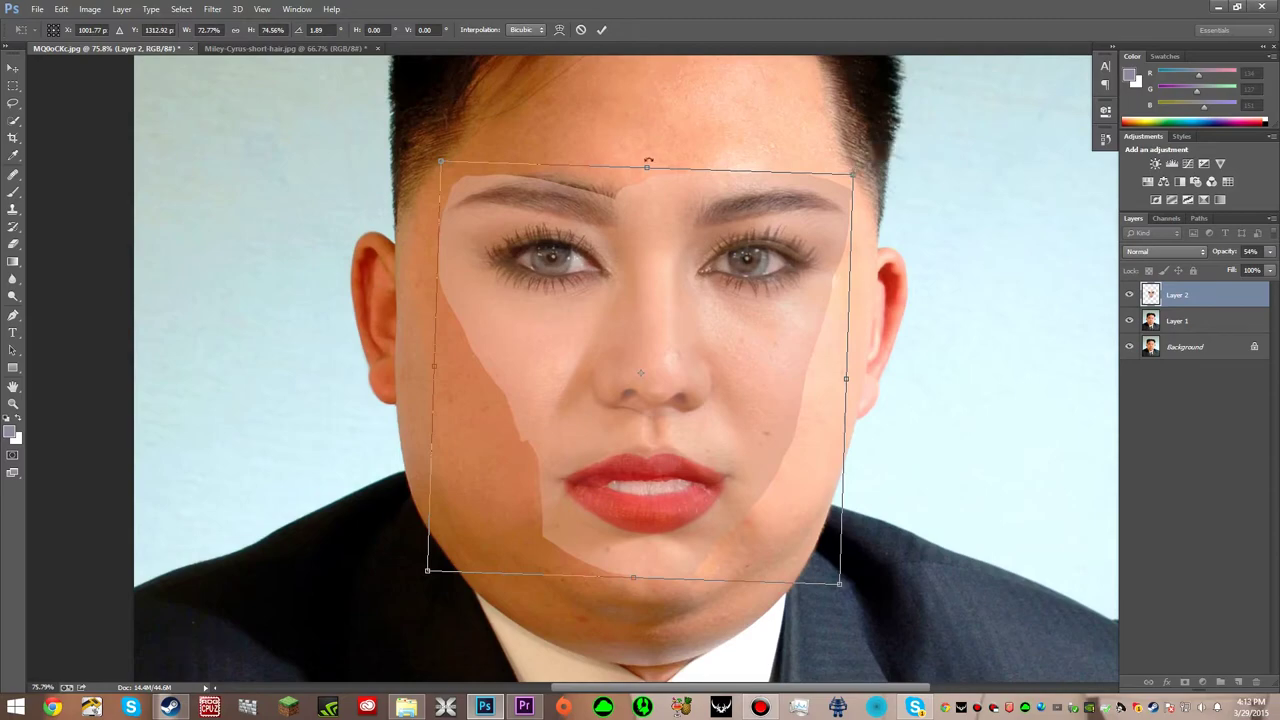
pyautogui.moveTo(650, 163); pyautogui.dragTo(652, 155)
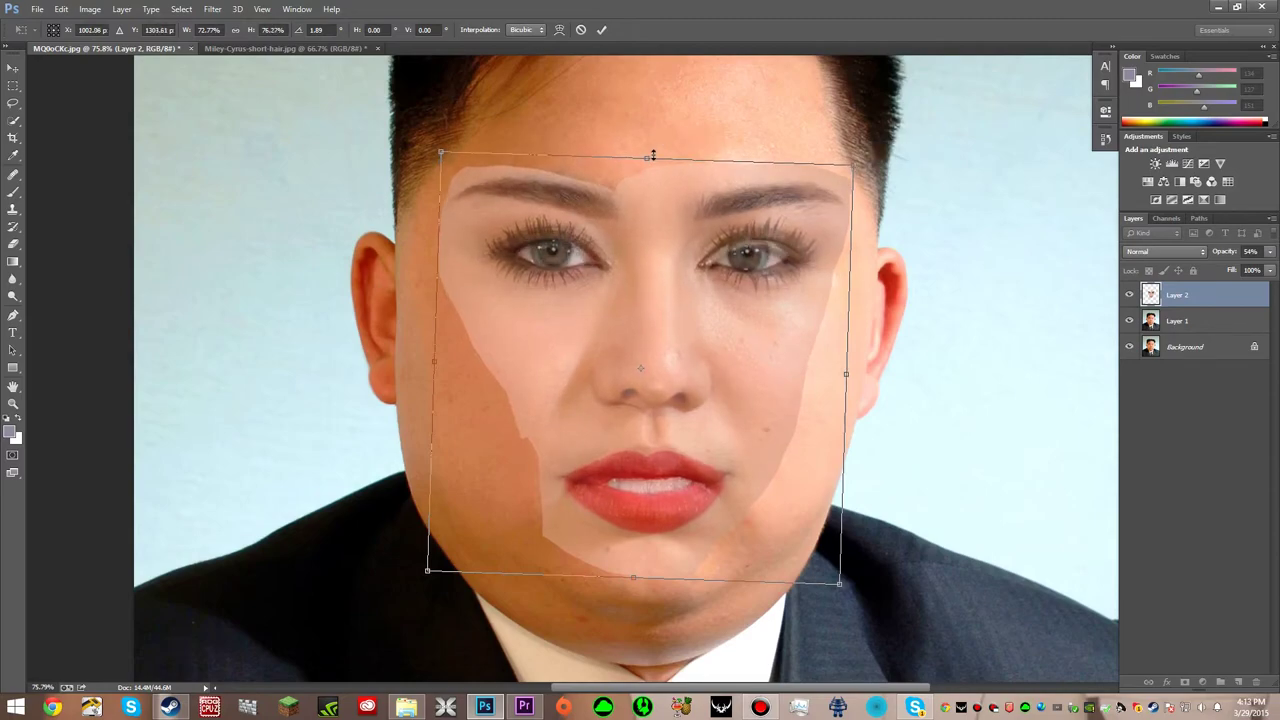
pyautogui.moveTo(849, 369); pyautogui.dragTo(850, 371)
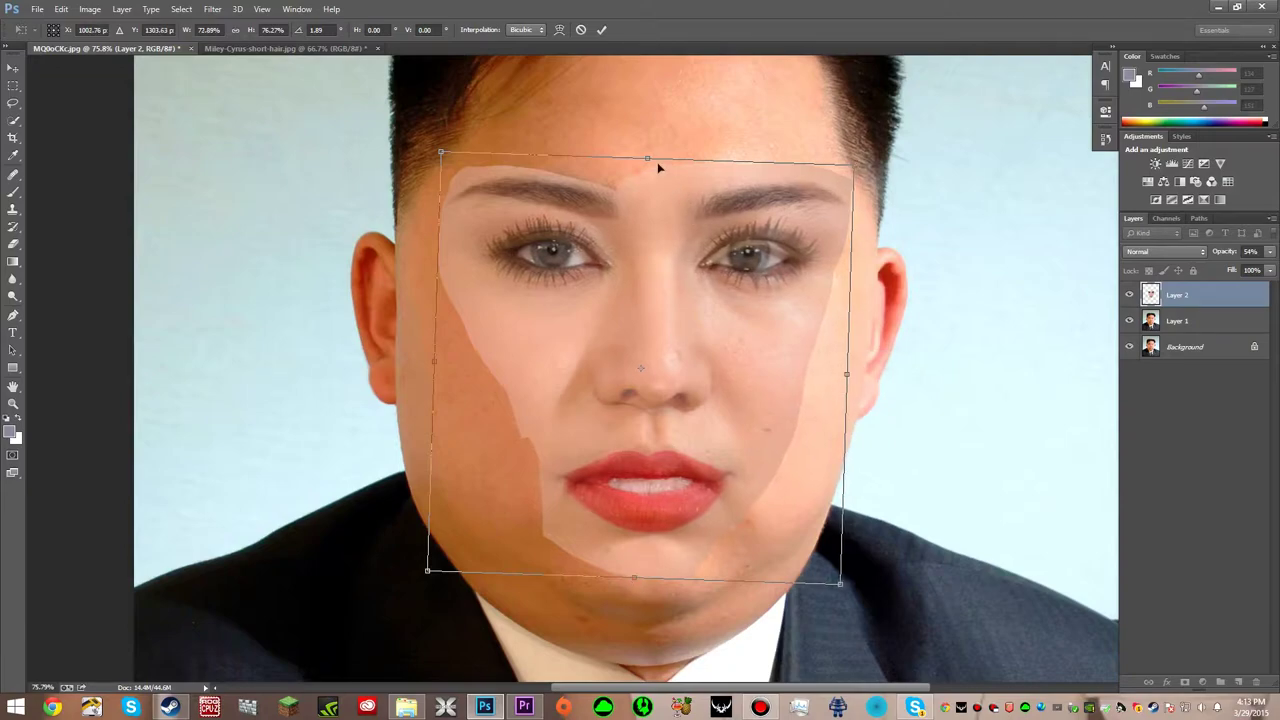
pyautogui.moveTo(650, 157); pyautogui.dragTo(643, 213)
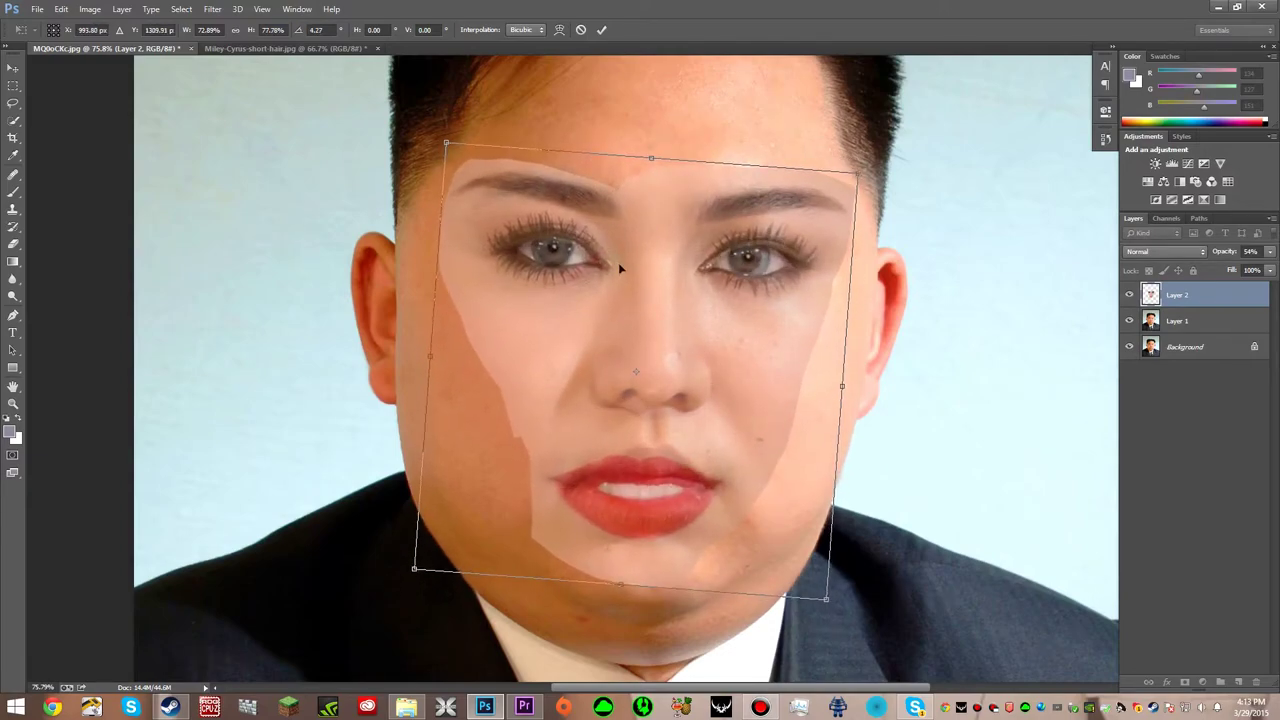
# Refine the face's position, width and height, settling at about 4.4° tilt and 76.9% height.
pyautogui.moveTo(676, 138); pyautogui.dragTo(674, 123)
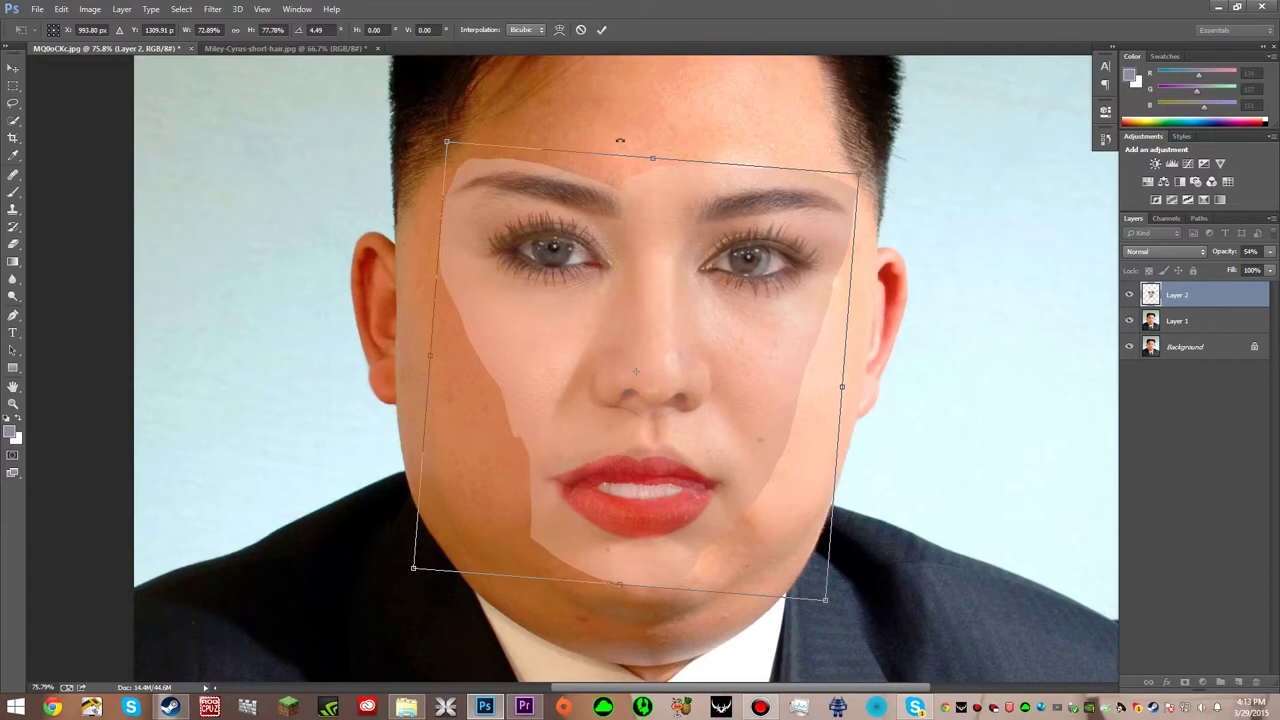
pyautogui.moveTo(709, 298); pyautogui.dragTo(722, 279)
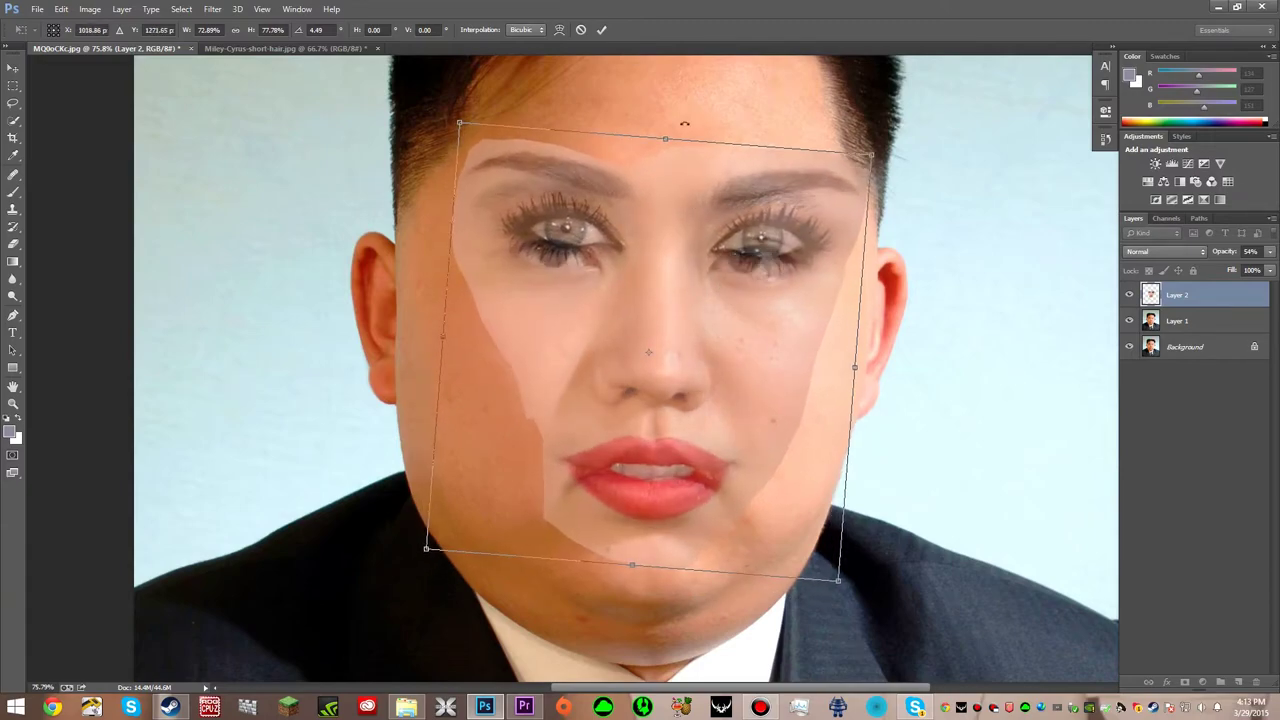
pyautogui.moveTo(664, 133); pyautogui.dragTo(655, 167)
pyautogui.moveTo(435, 357); pyautogui.dragTo(429, 346)
pyautogui.moveTo(850, 381); pyautogui.dragTo(825, 388)
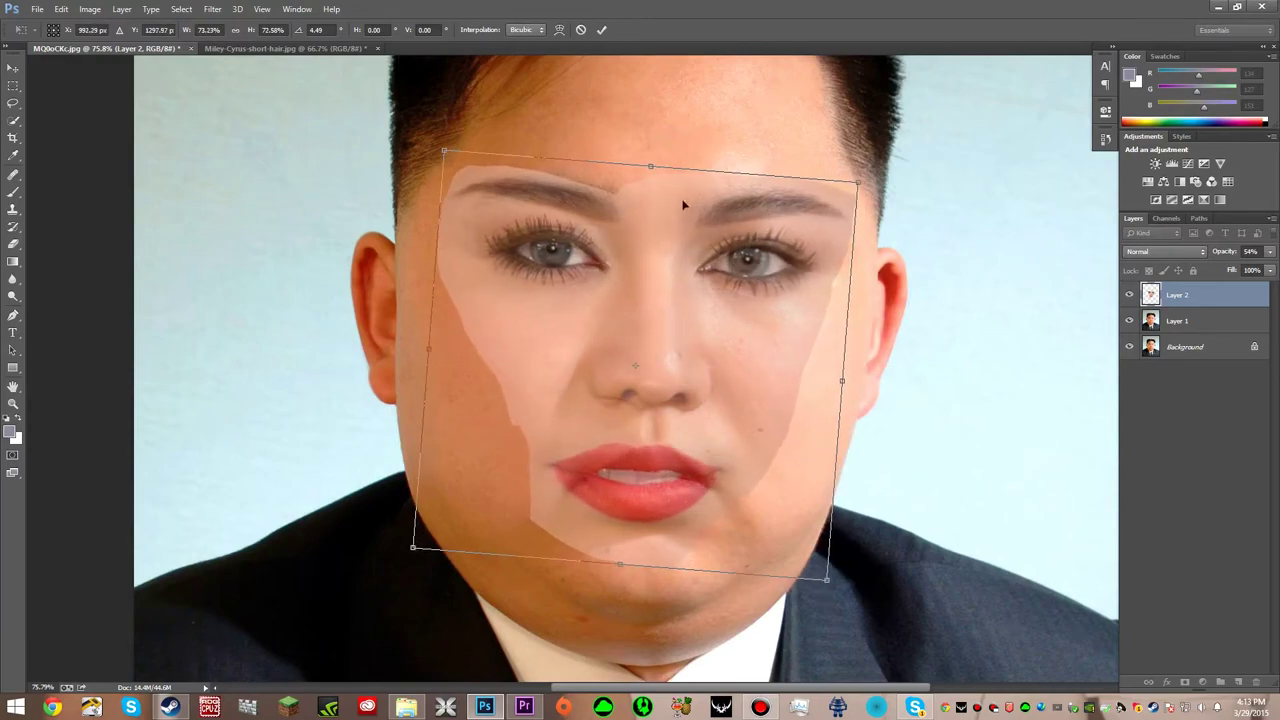
pyautogui.moveTo(656, 160); pyautogui.dragTo(653, 123)
pyautogui.moveTo(620, 283); pyautogui.dragTo(619, 290)
pyautogui.moveTo(666, 150); pyautogui.dragTo(650, 150)
pyautogui.moveTo(858, 185); pyautogui.dragTo(860, 175)
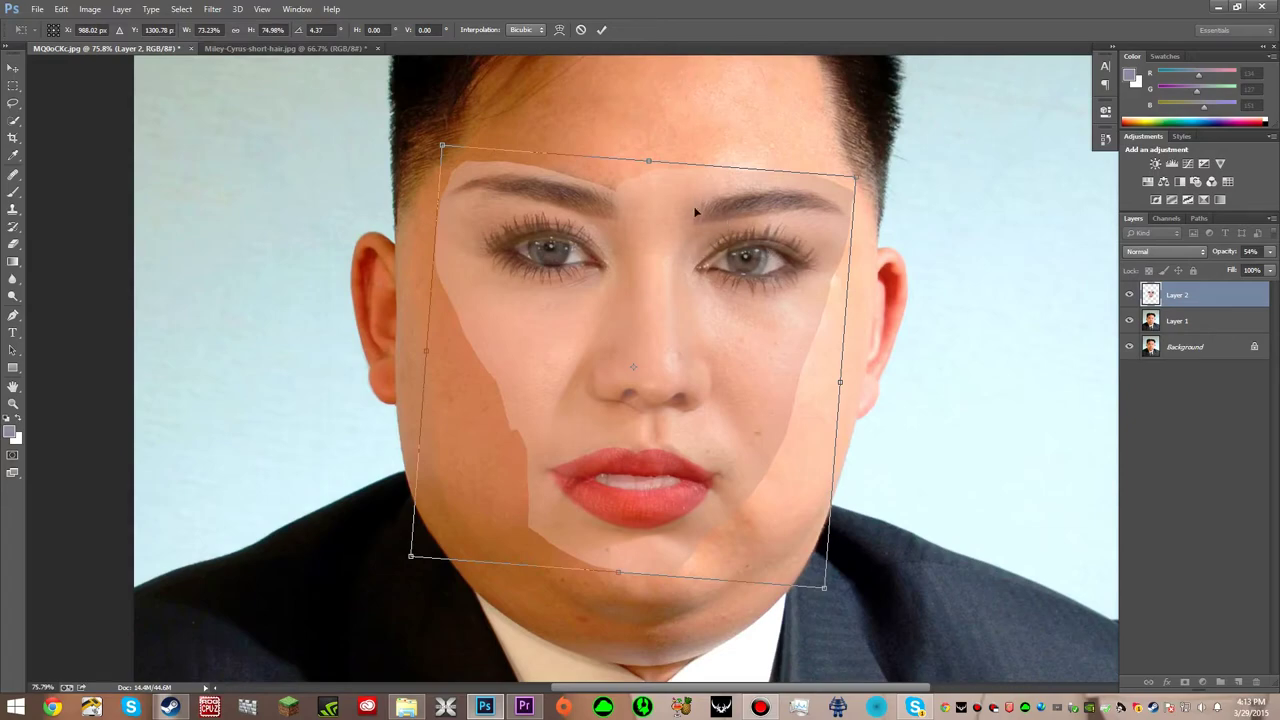
# Commit the transform and restore Layer 2 to 100% opacity.
pyautogui.press('Return')
pyautogui.click(1270, 251)
pyautogui.moveTo(1246, 271); pyautogui.dragTo(1268, 271)
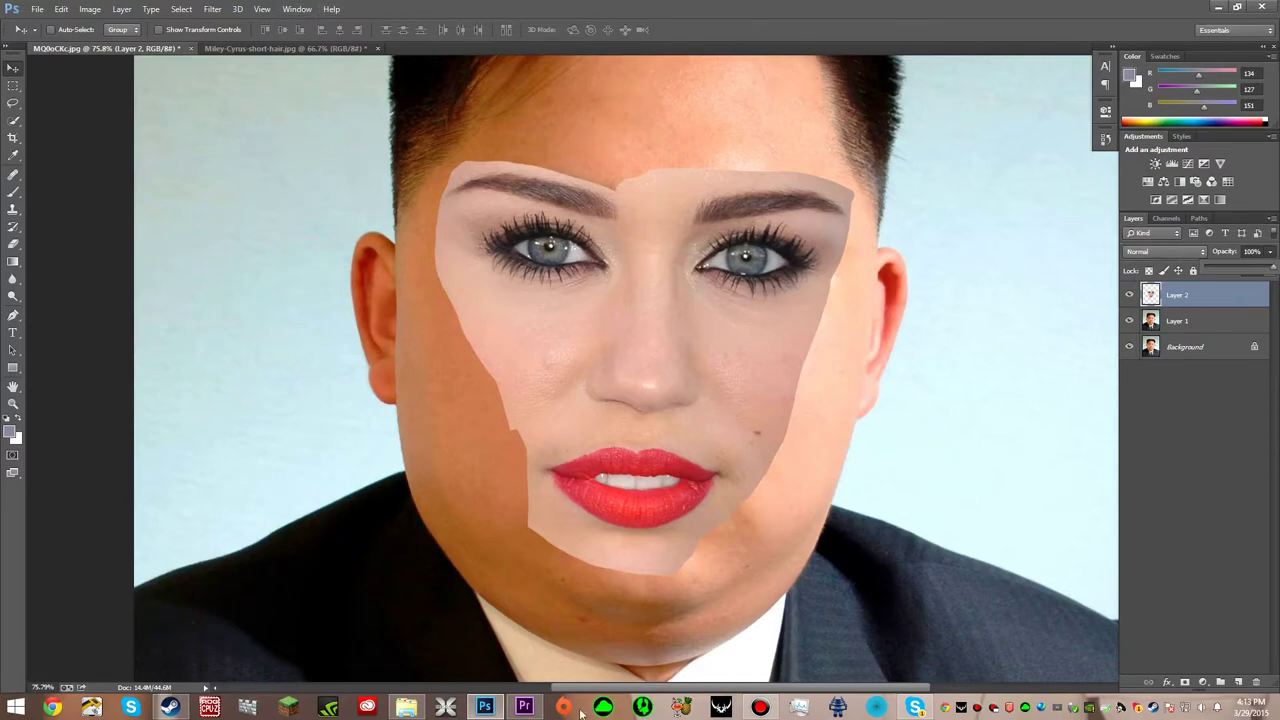
# Load Layer 2's pixels as a selection, invert it, and expand it by a few pixels.
pyautogui.rightClick(1150, 291)
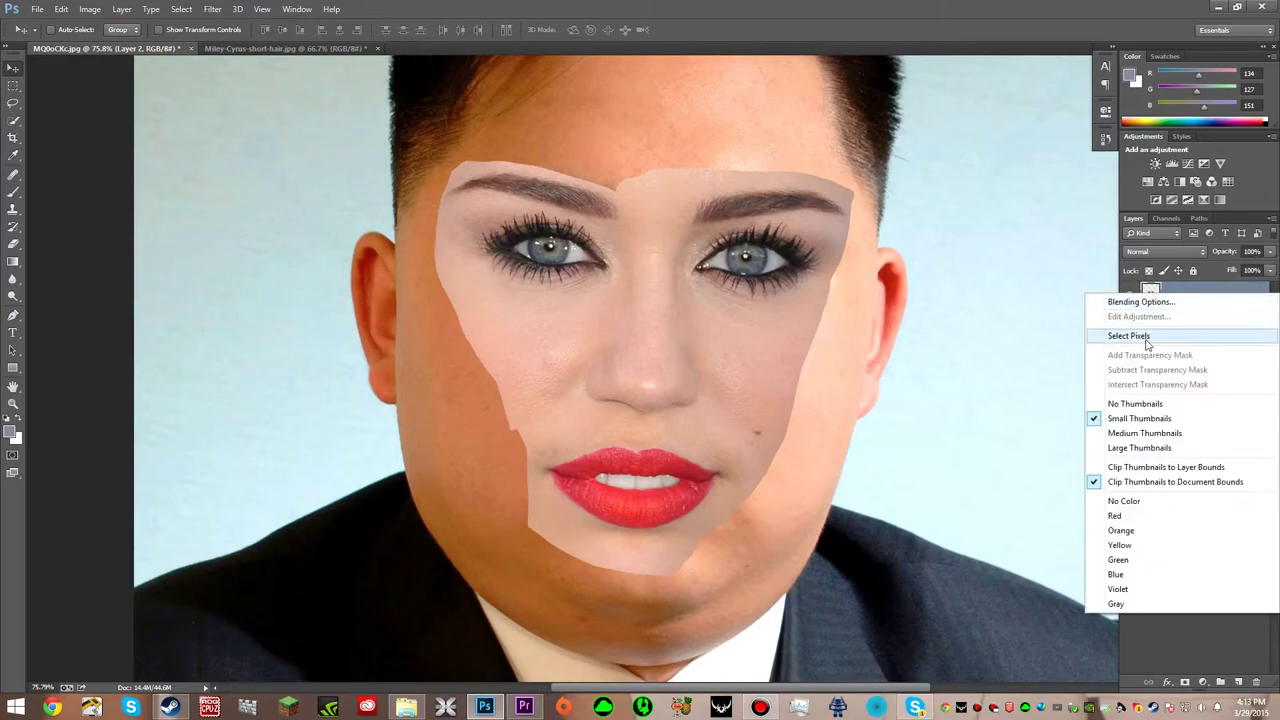
pyautogui.click(1118, 337)
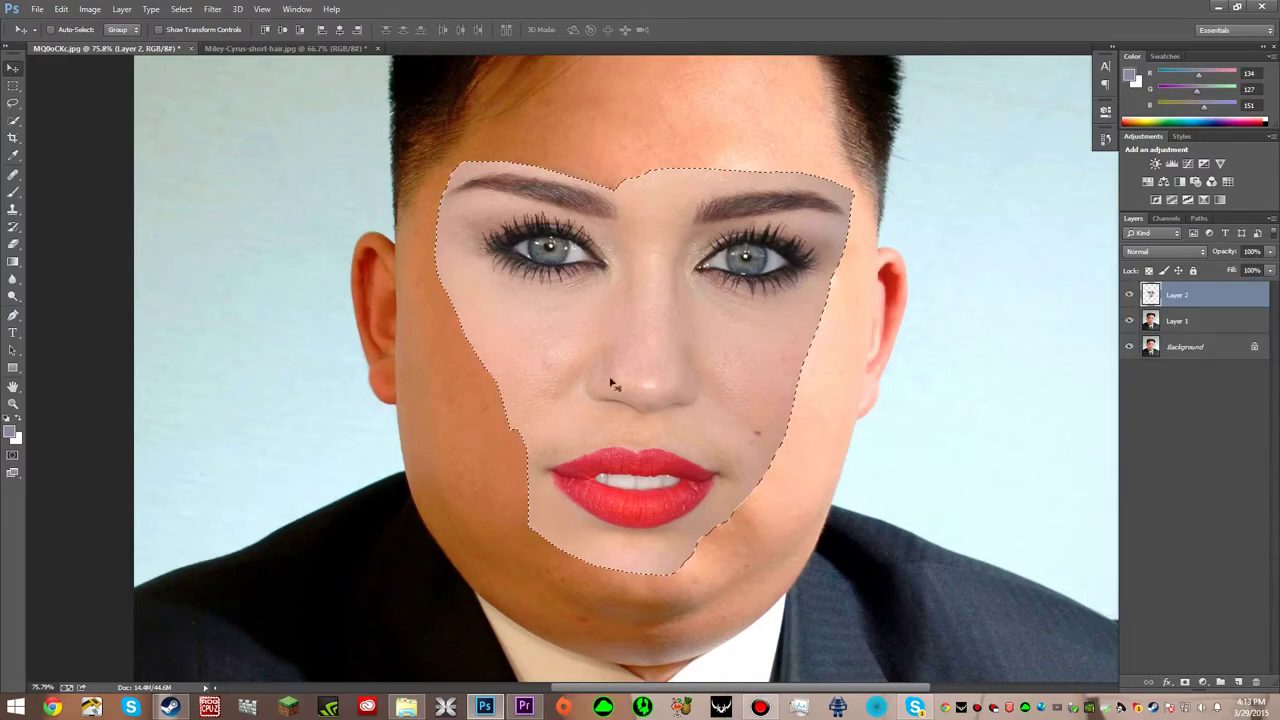
pyautogui.click(181, 9)
pyautogui.click(200, 62)
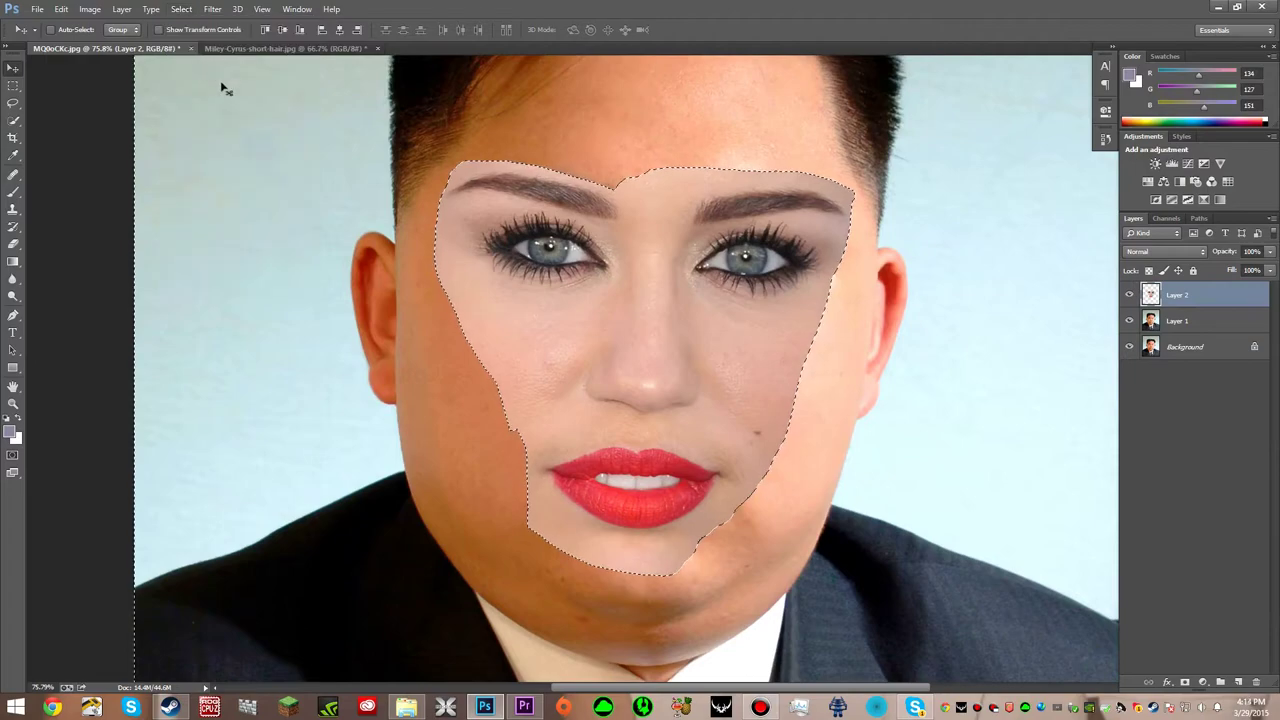
pyautogui.click(181, 9)
pyautogui.moveTo(208, 170)
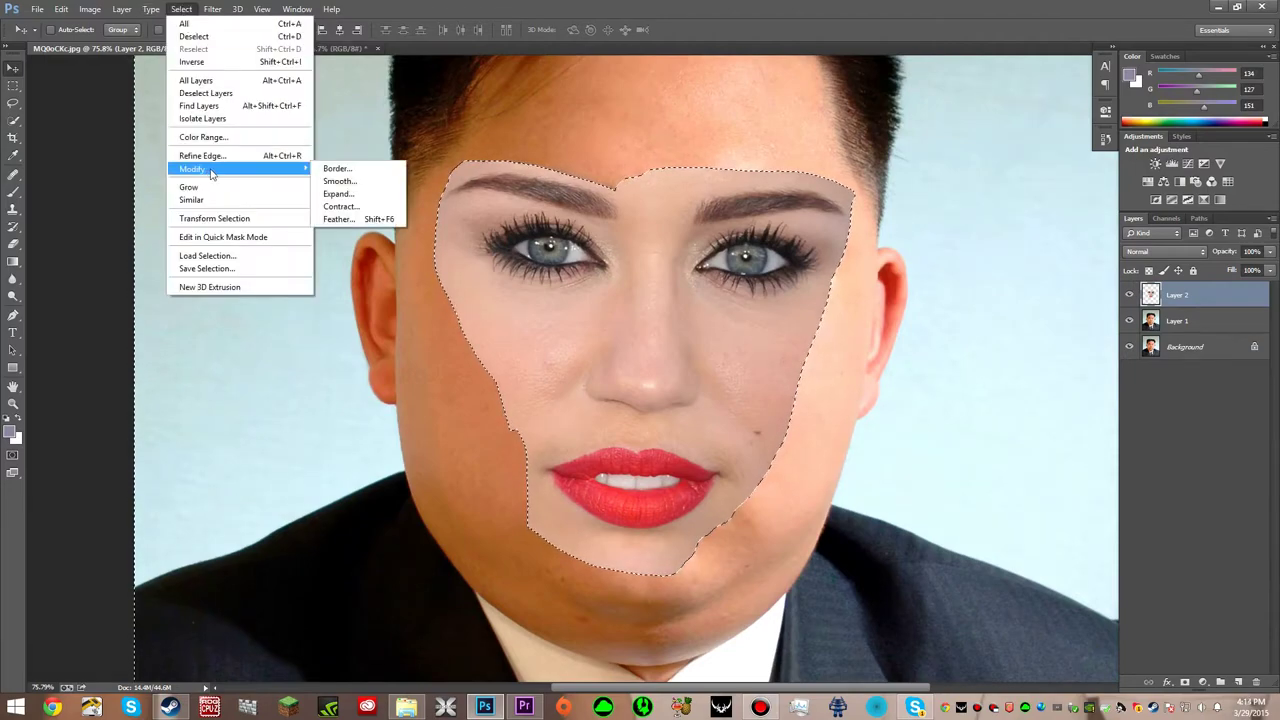
pyautogui.click(355, 194)
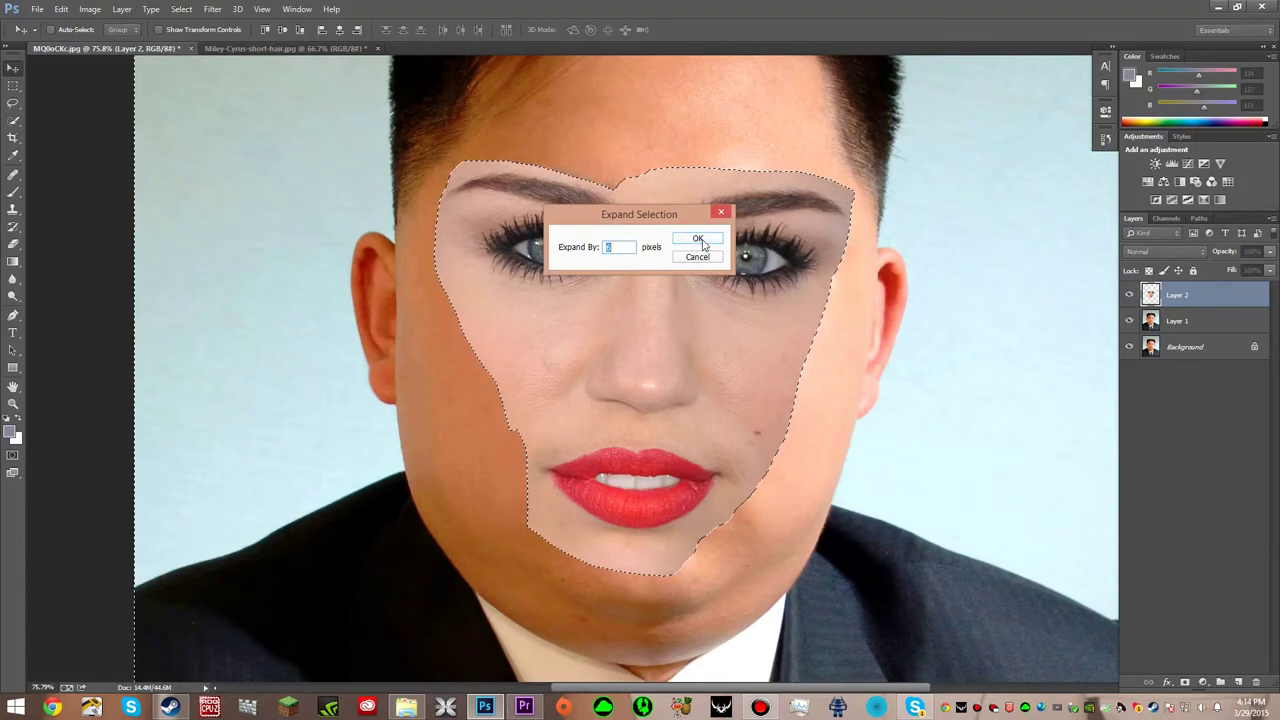
pyautogui.click(703, 244)
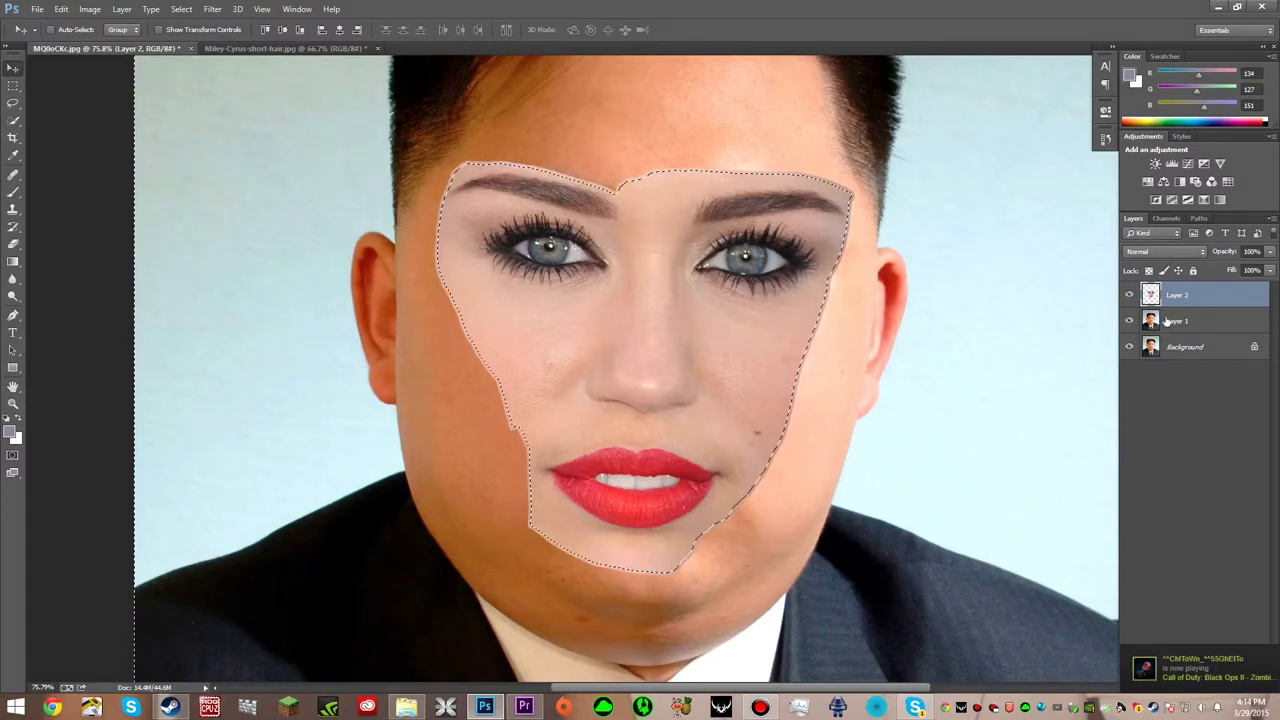
# Hide Background, make Layer 1 active, delete then undo, and invert the selection back to the face.
pyautogui.click(1129, 294)
pyautogui.click(1129, 346)
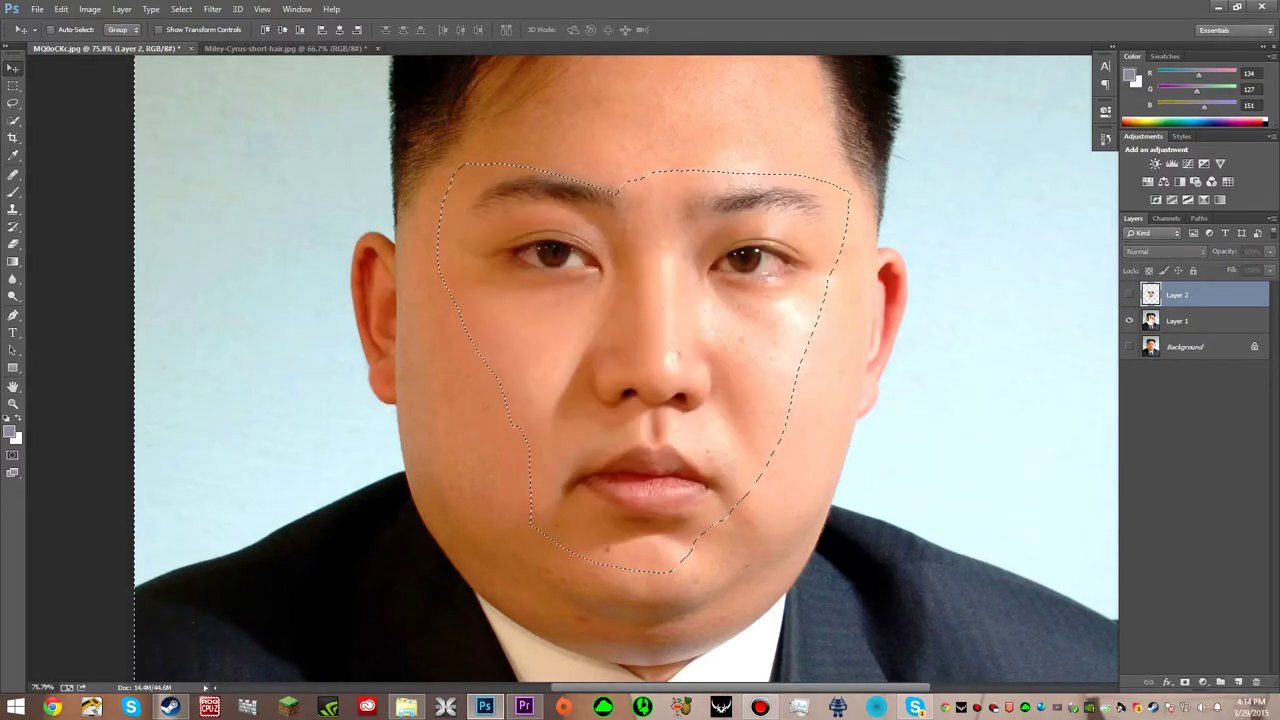
pyautogui.click(1200, 325)
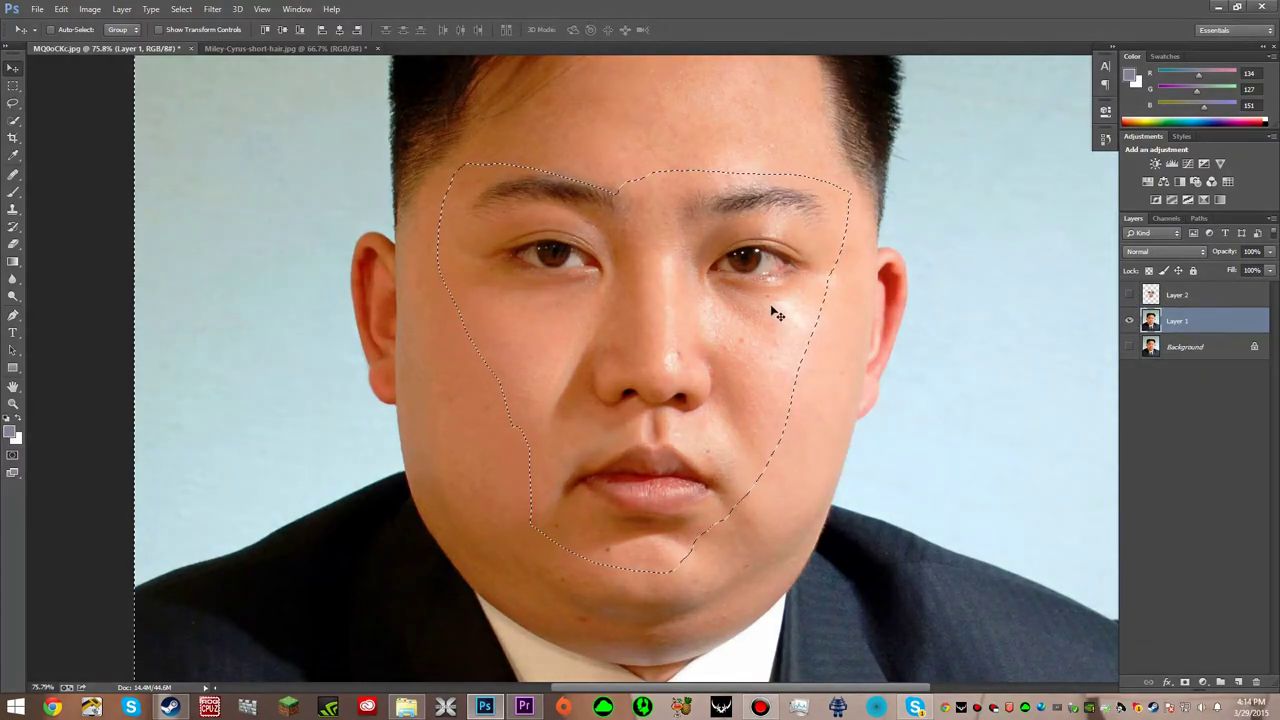
pyautogui.press('Delete')
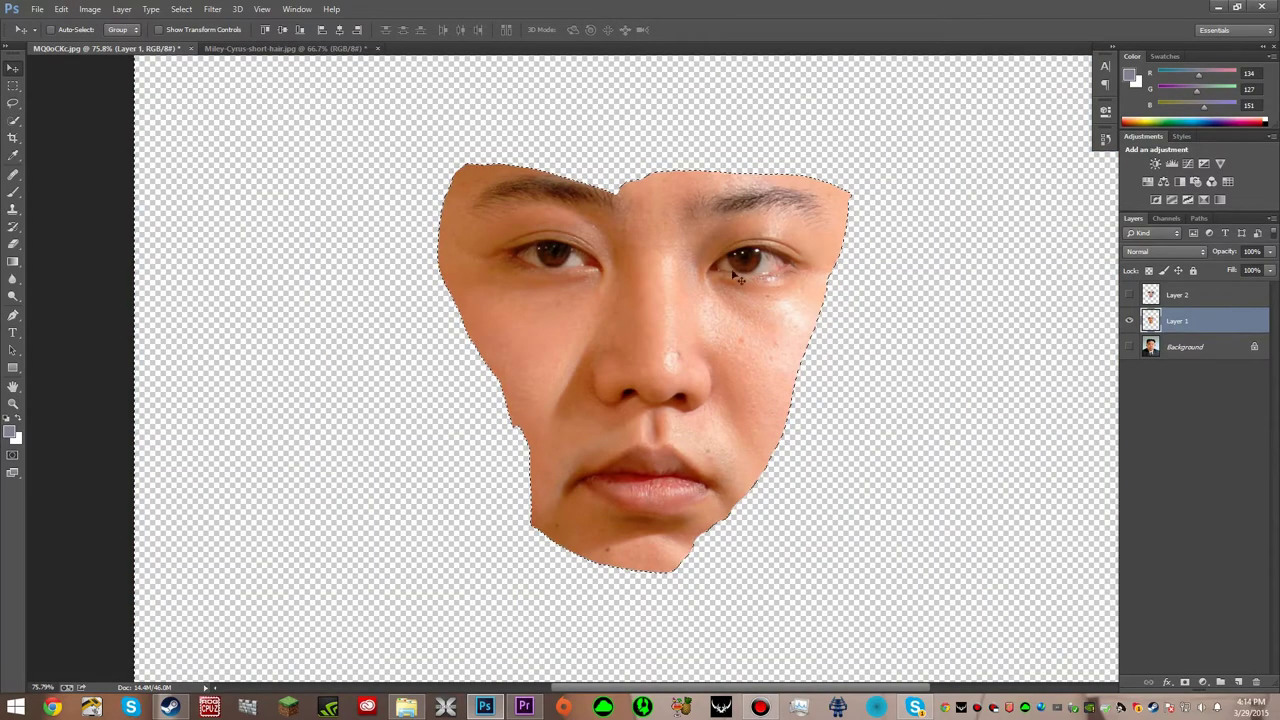
pyautogui.hotkey('ctrl', 'z')
pyautogui.click(181, 9)
pyautogui.click(214, 57)
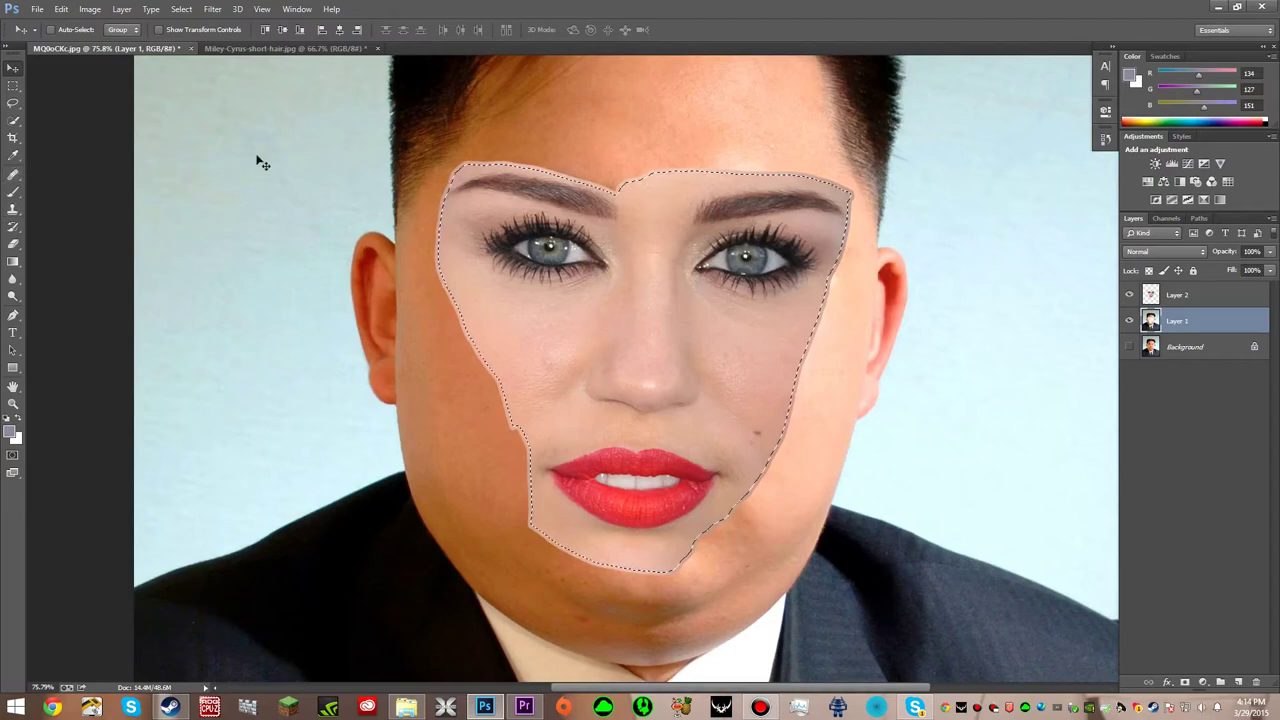
# Select both Layer 2 and Layer 1 in the Layers panel.
pyautogui.click(212, 9)
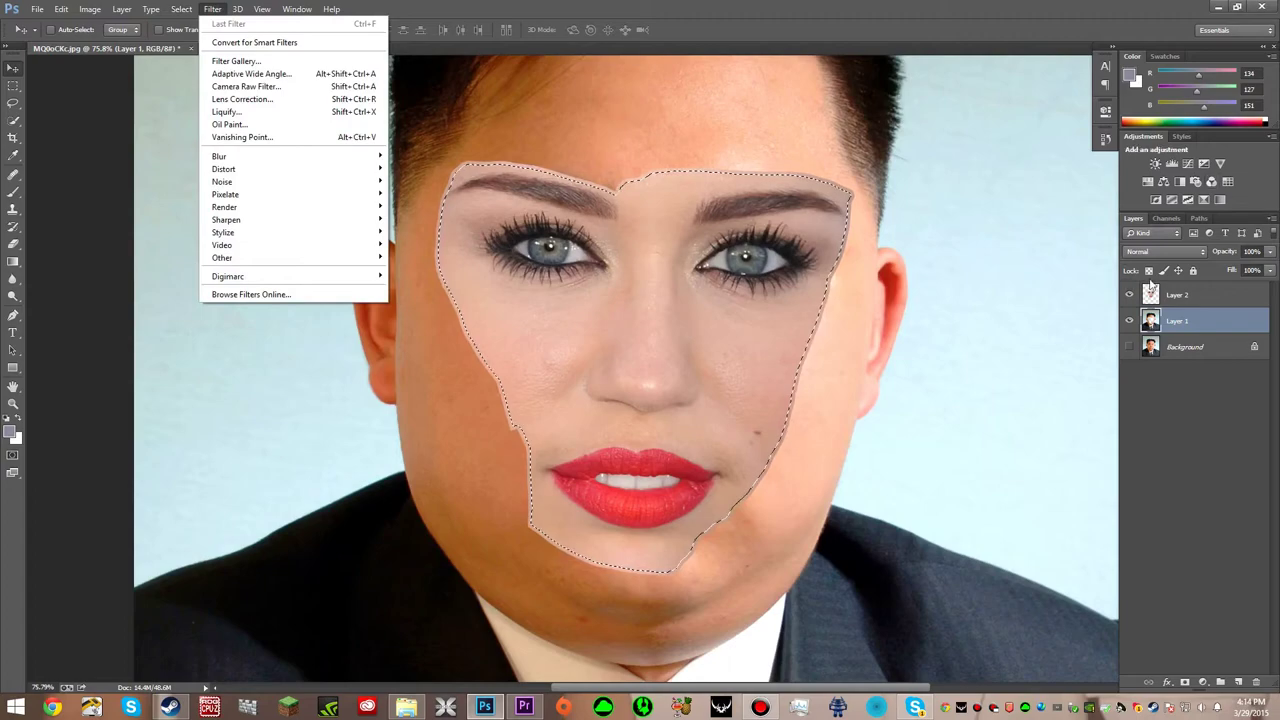
pyautogui.rightClick(1150, 290)
pyautogui.click(1165, 294)
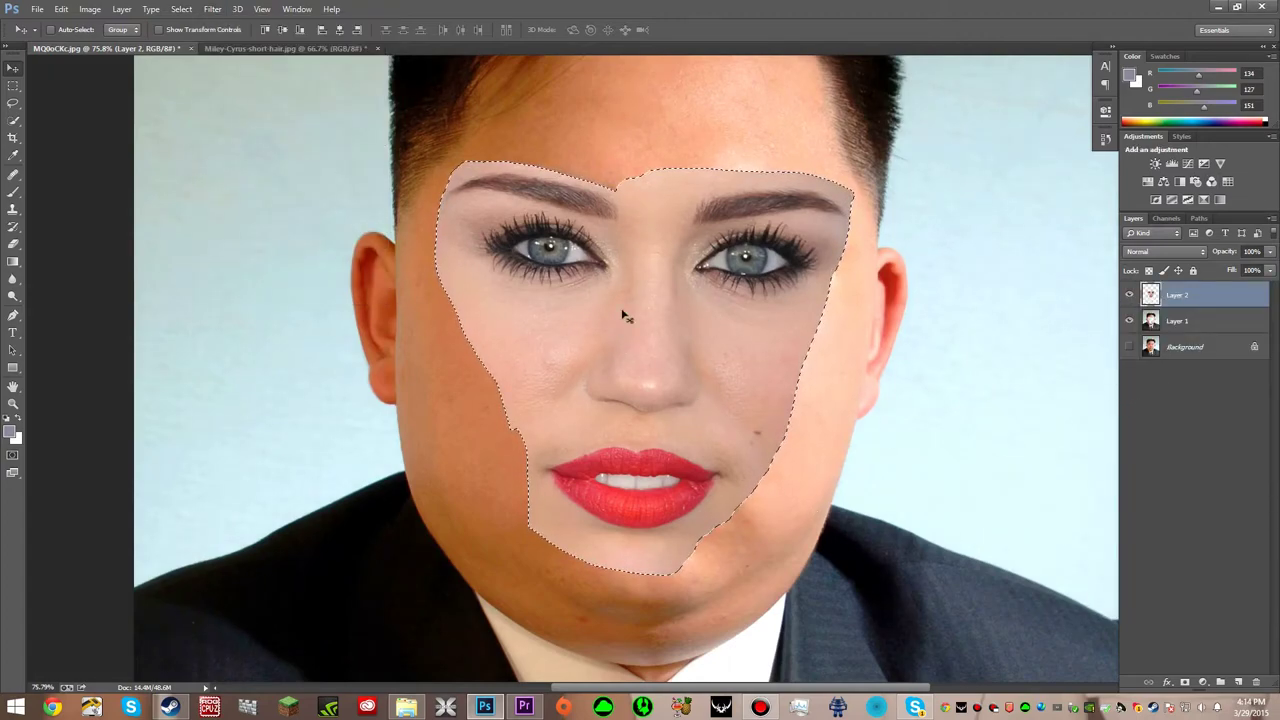
pyautogui.keyDown('shift'); pyautogui.click(1177, 322); pyautogui.keyUp('shift')
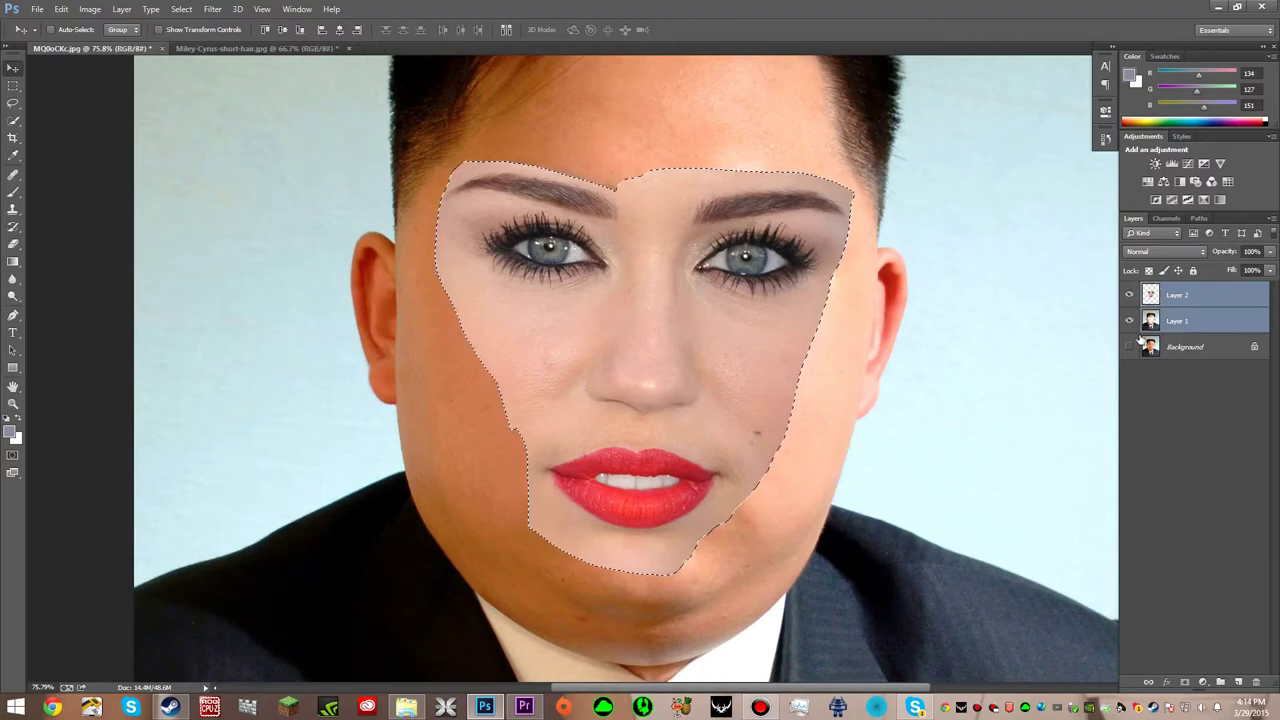
# Auto-Blend the two layers with Panorama and Seamless Tones and Colors, then deselect.
pyautogui.click(64, 9)
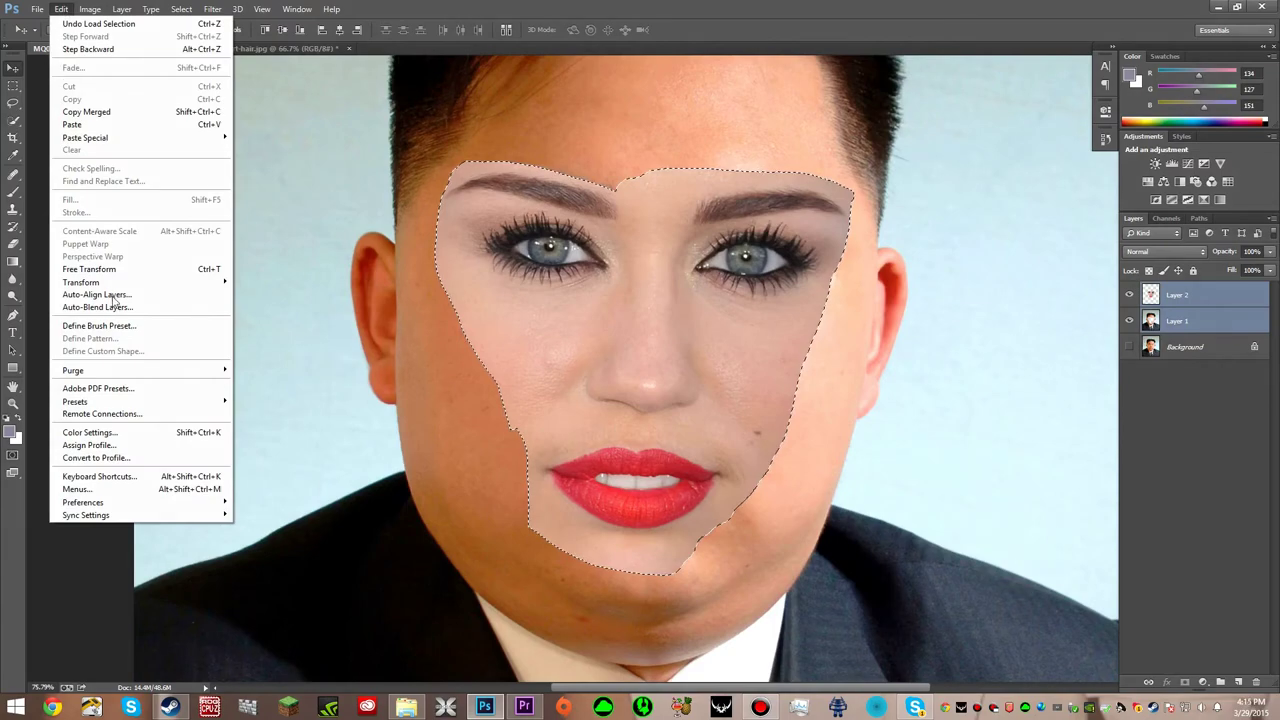
pyautogui.click(111, 308)
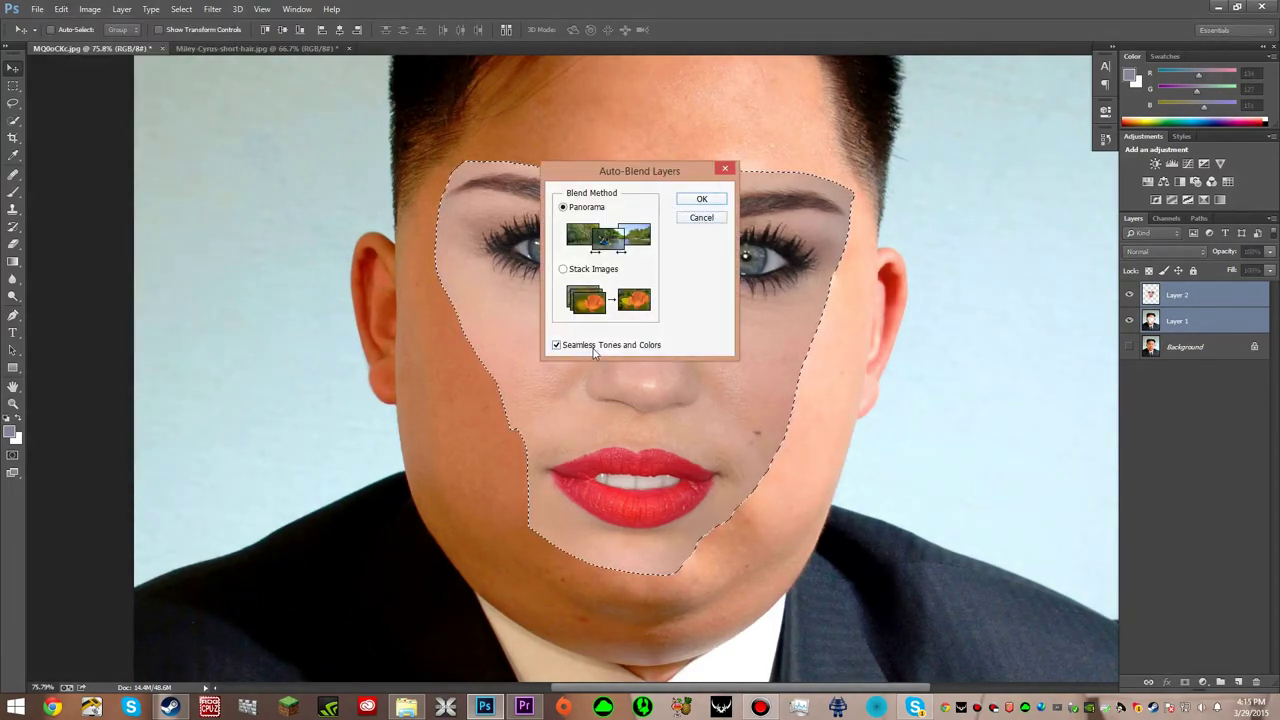
pyautogui.click(702, 199)
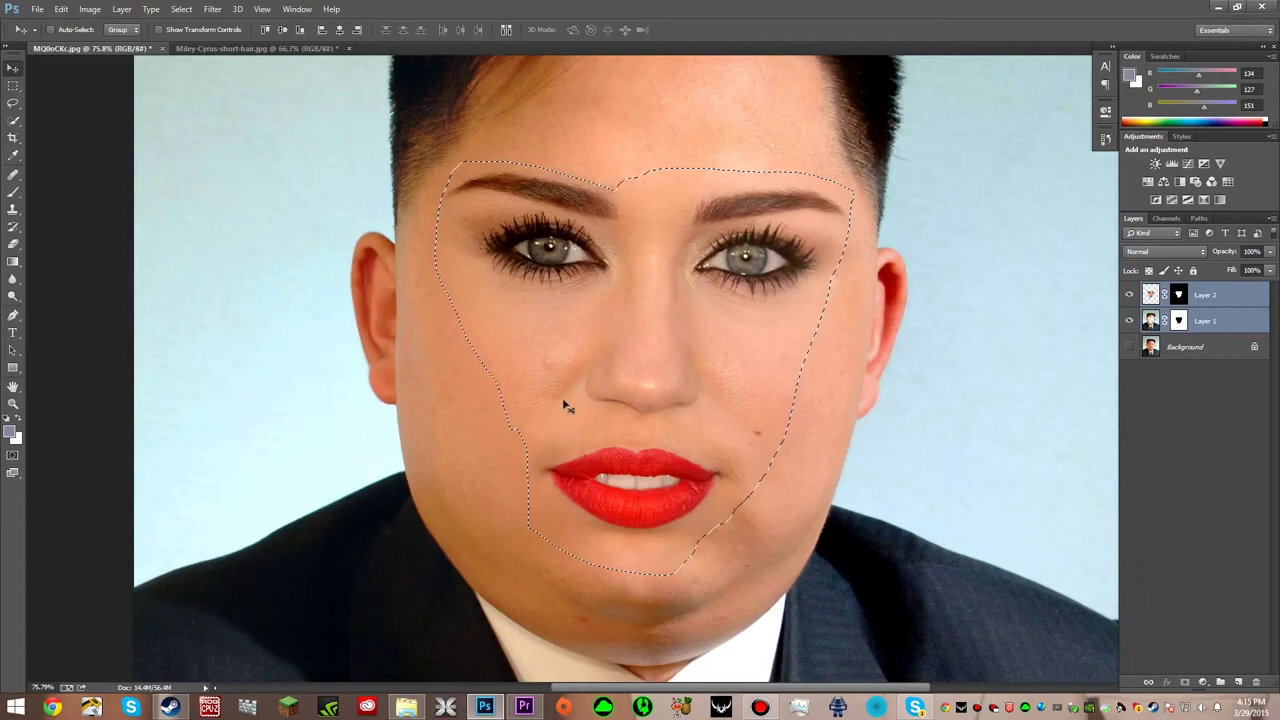
pyautogui.press('z')
pyautogui.hotkey('ctrl', 'd')
pyautogui.keyDown('alt'); pyautogui.click(417, 387); pyautogui.keyUp('alt')
# Zoom out to show the whole head and clear the leftover face selection.
pyautogui.hotkey('ctrl', 'z')
pyautogui.moveTo(417, 387); pyautogui.dragTo(259, 497)
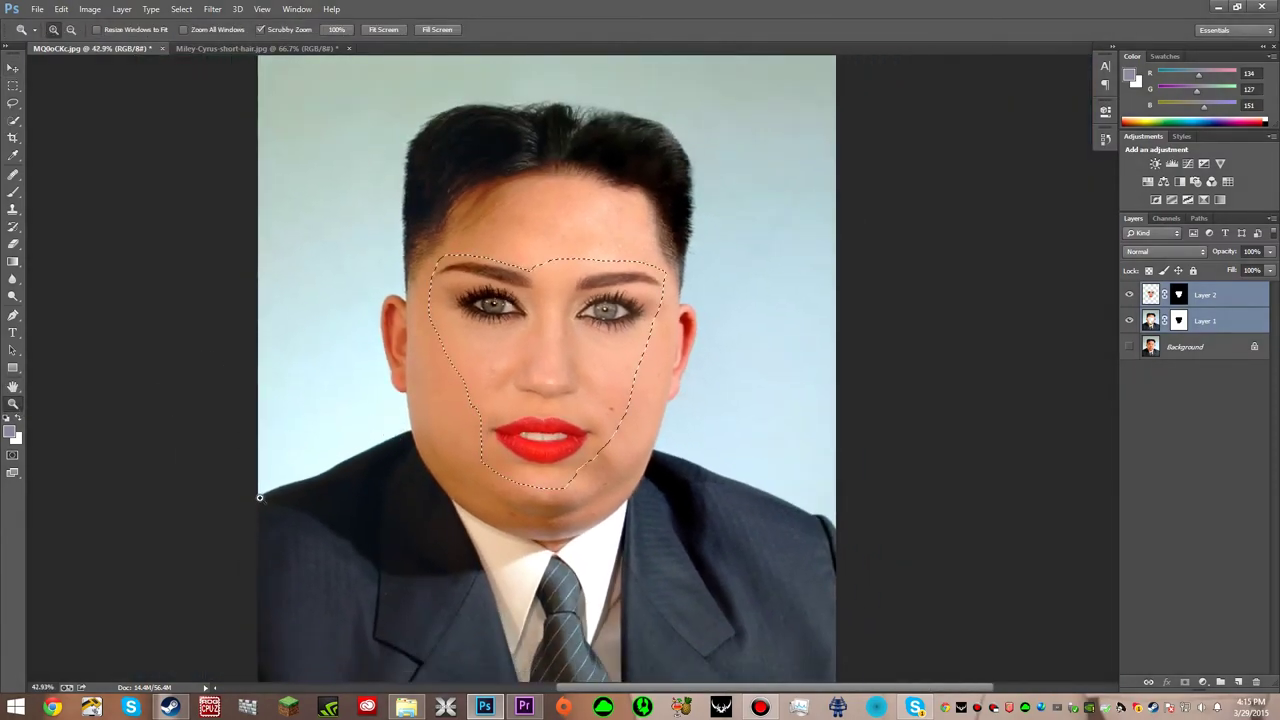
pyautogui.click(12, 103)
pyautogui.click(410, 330)
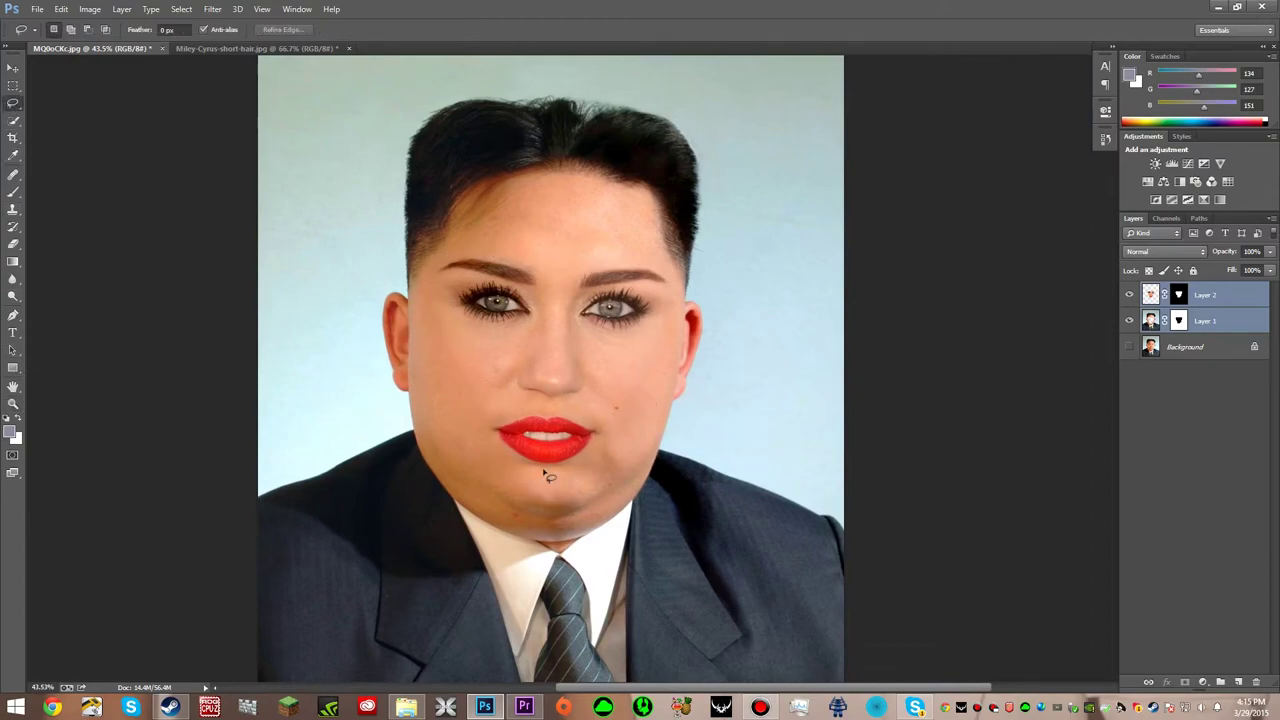
pyautogui.scroll(2, 429, 471)
pyautogui.scroll(-1, 429, 471)
# Zoom in to inspect the blended left eye, then fit the whole portrait on screen.
pyautogui.click(13, 403)
pyautogui.moveTo(452, 307); pyautogui.dragTo(585, 236)
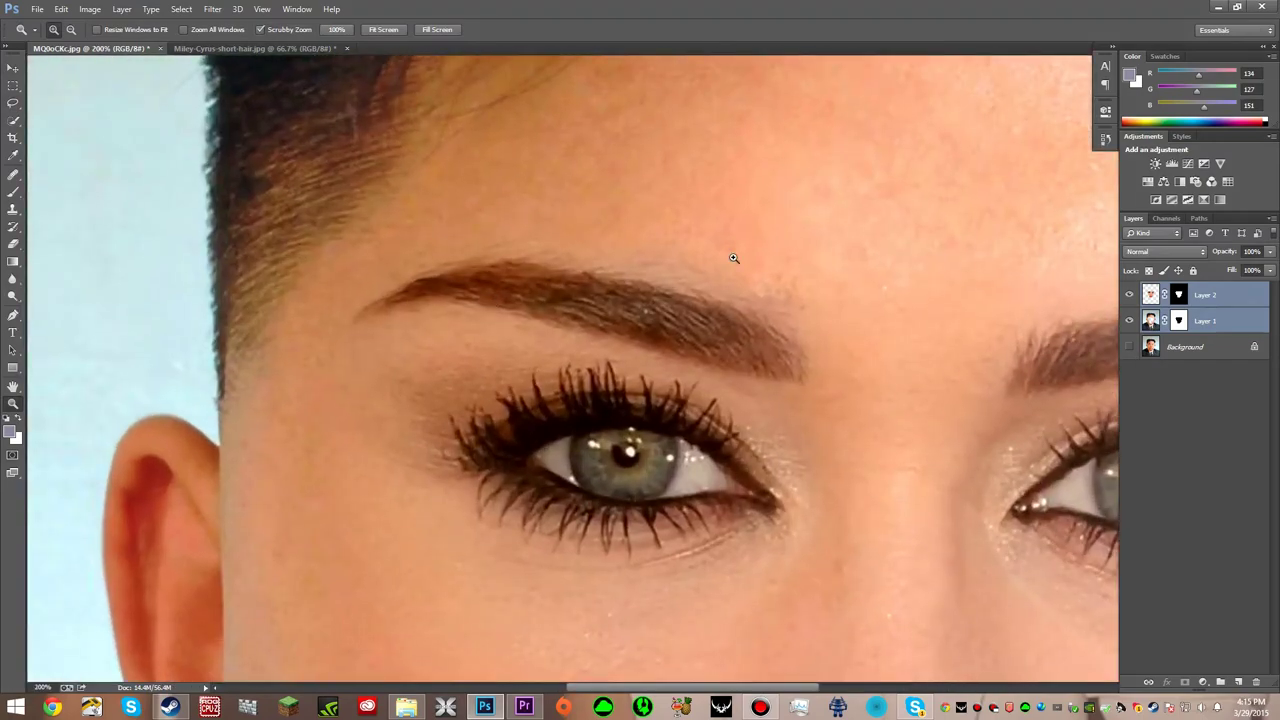
pyautogui.scroll(1, 733, 258)
pyautogui.scroll(-3, 725, 474)
pyautogui.scroll(-2, 679, 518)
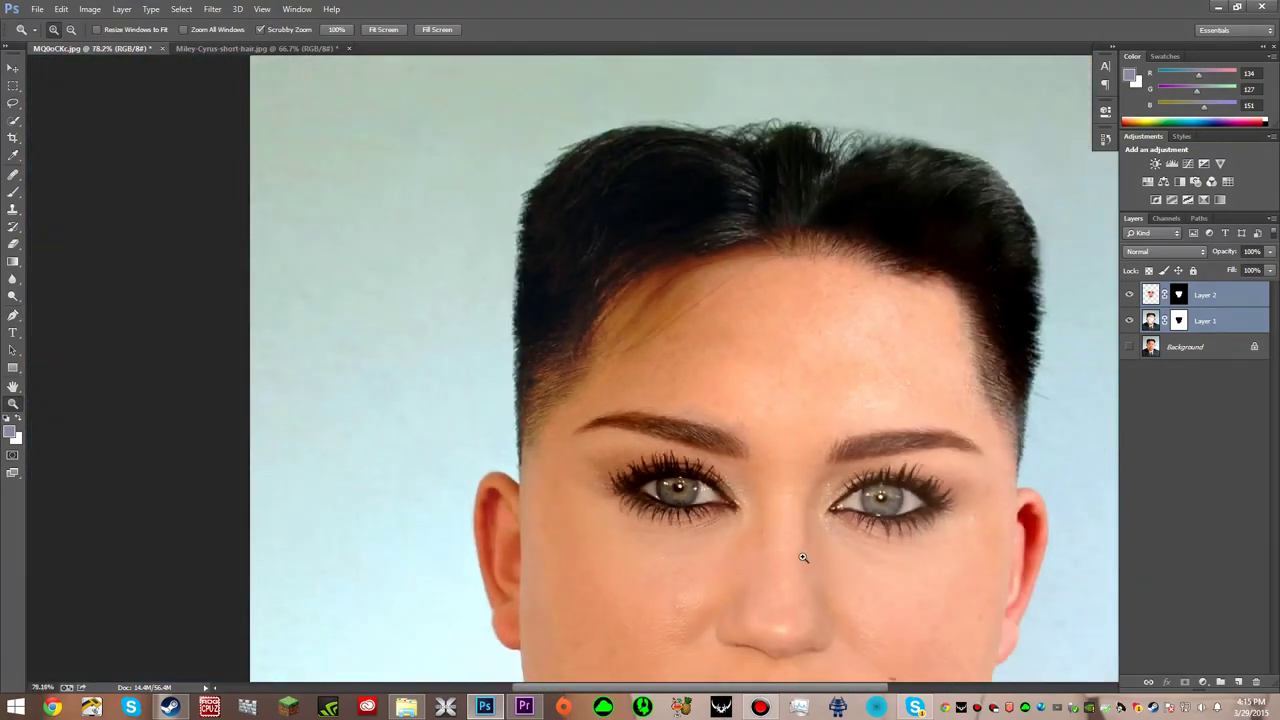
pyautogui.scroll(-1, 803, 557)
pyautogui.scroll(-3, 900, 500)
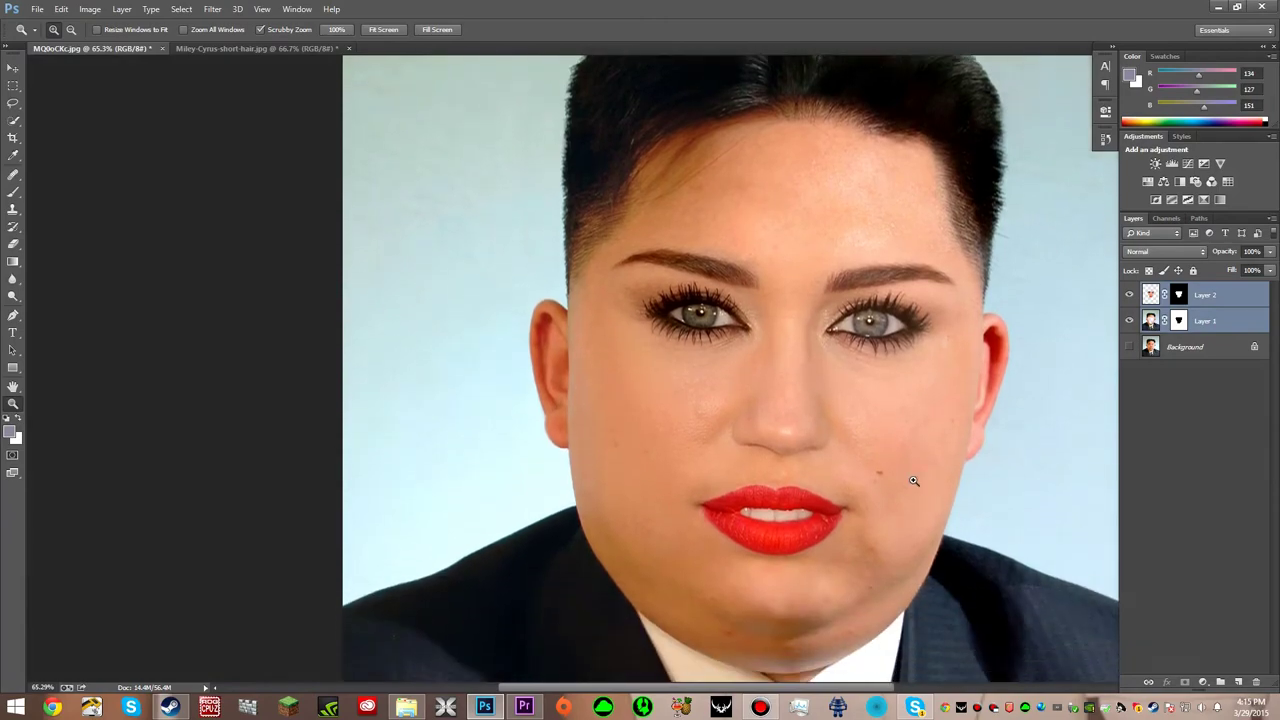
pyautogui.scroll(-5, 750, 490)
pyautogui.scroll(3, 630, 503)
pyautogui.rightClick(670, 450)
pyautogui.click(762, 460)
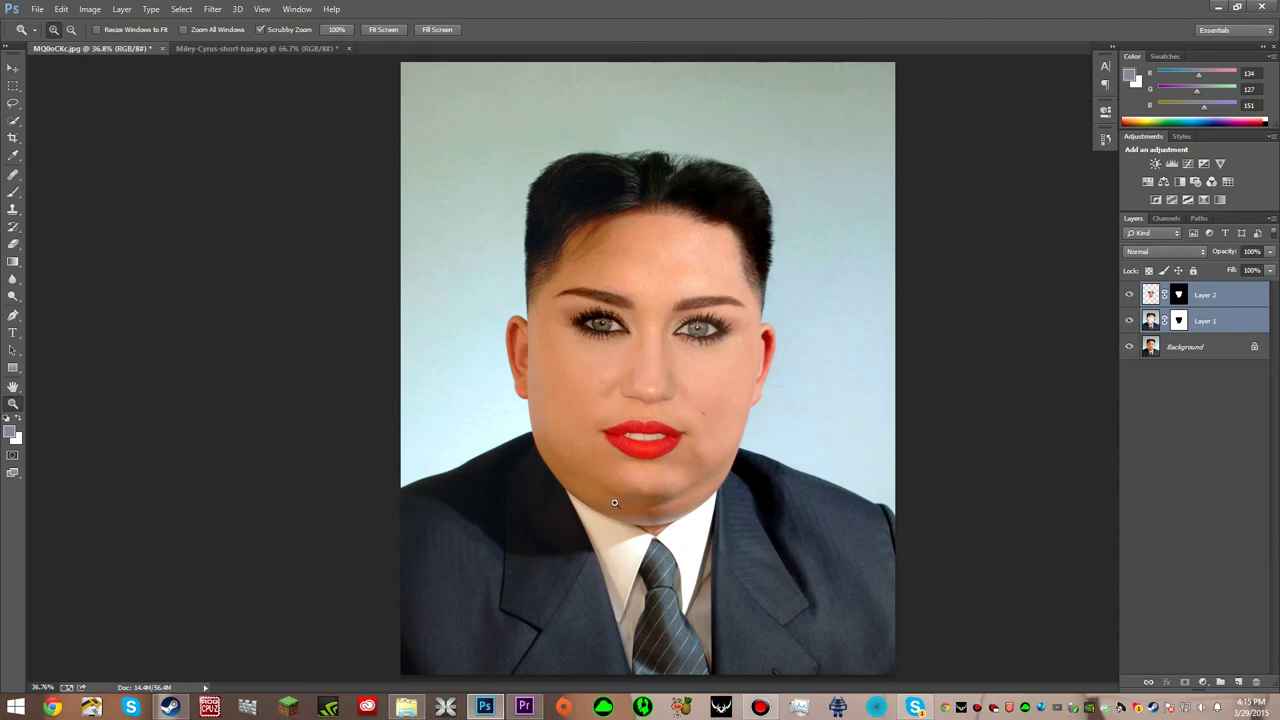
# Erase Layer 2's mask over the right eye to reveal the original brown eye.
pyautogui.click(13, 244)
pyautogui.click(688, 328)
pyautogui.click(643, 266)
pyautogui.click(1205, 318)
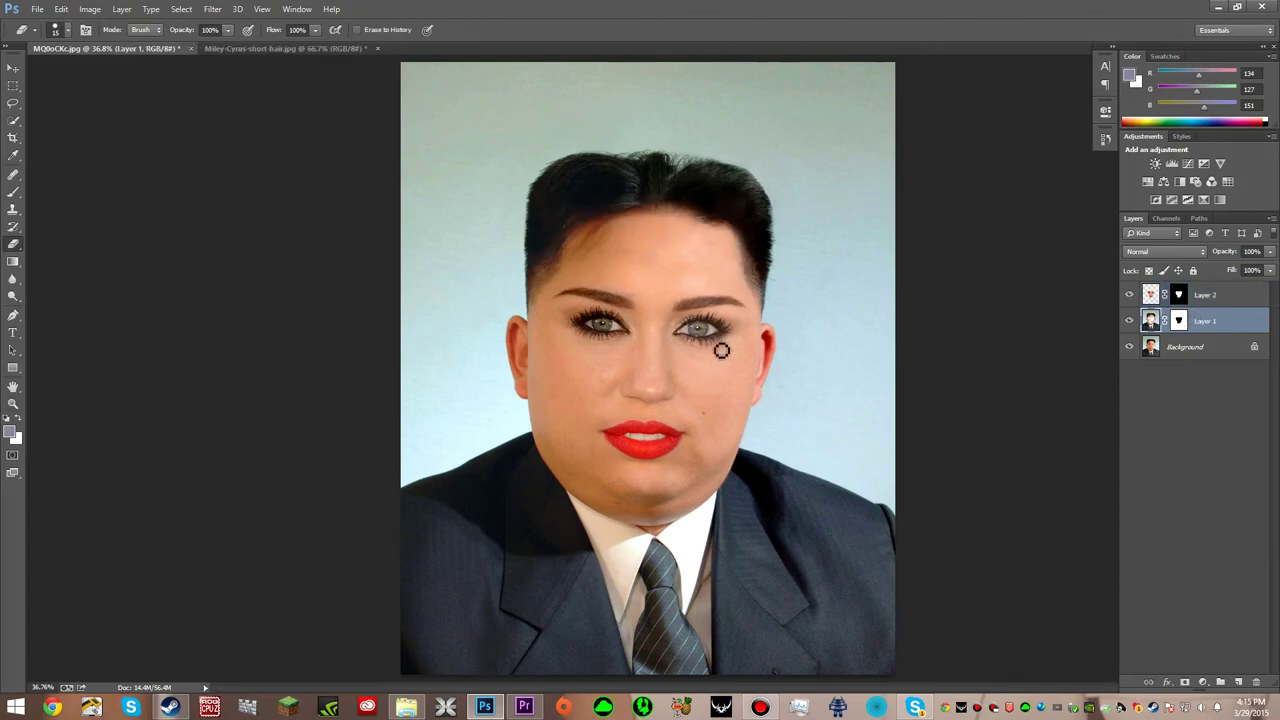
pyautogui.moveTo(714, 333); pyautogui.dragTo(695, 335)
pyautogui.click(1177, 294)
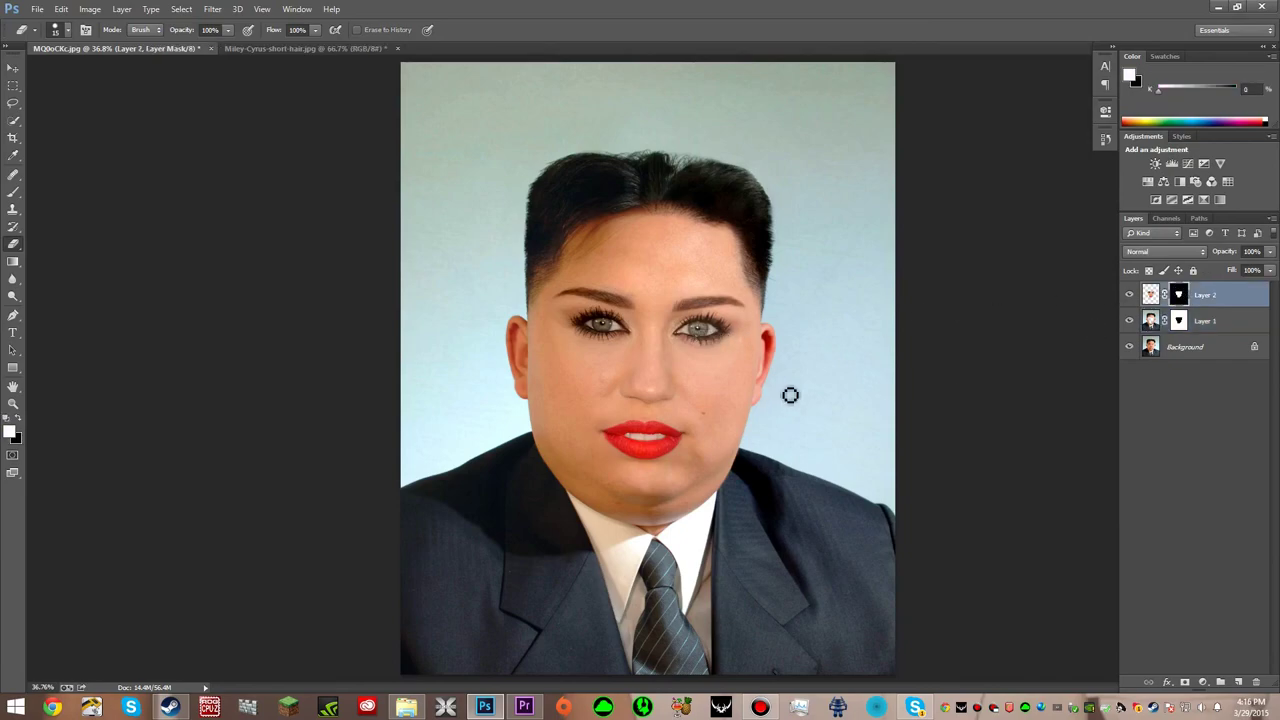
pyautogui.moveTo(697, 330)
pyautogui.mouseDown()
pyautogui.moveTo(688, 342)
pyautogui.moveTo(718, 338)
pyautogui.mouseUp()
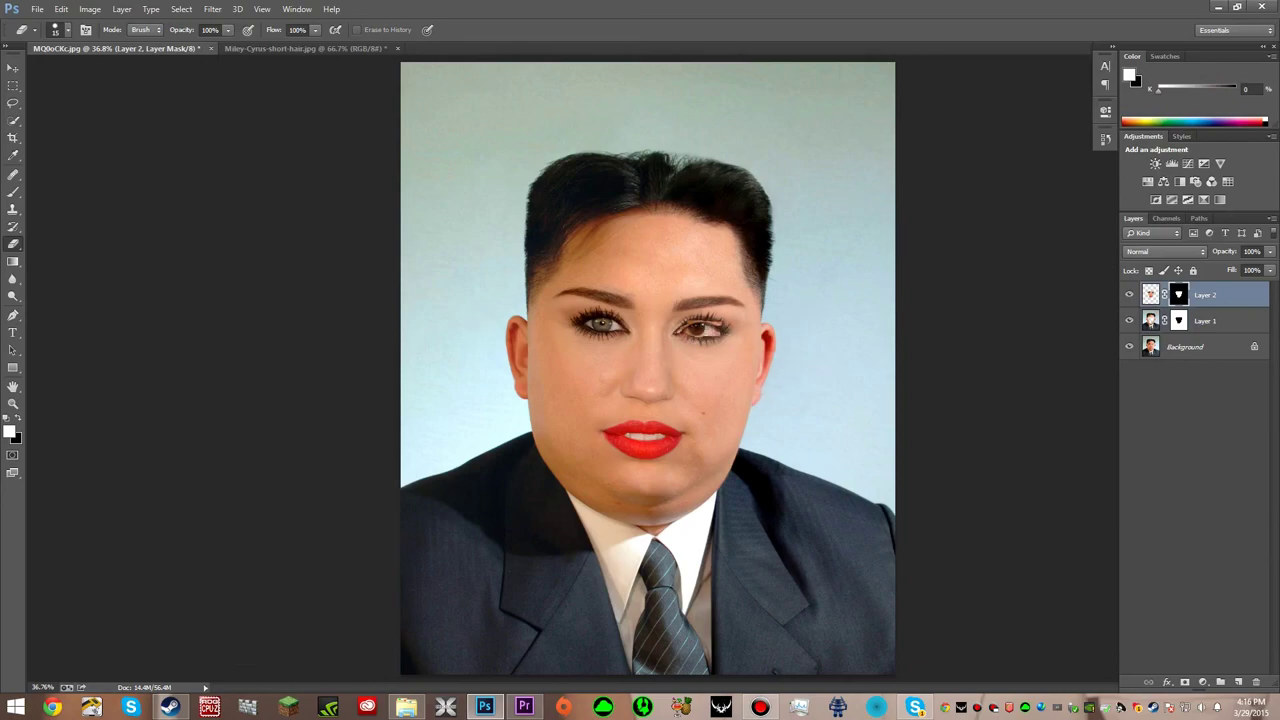